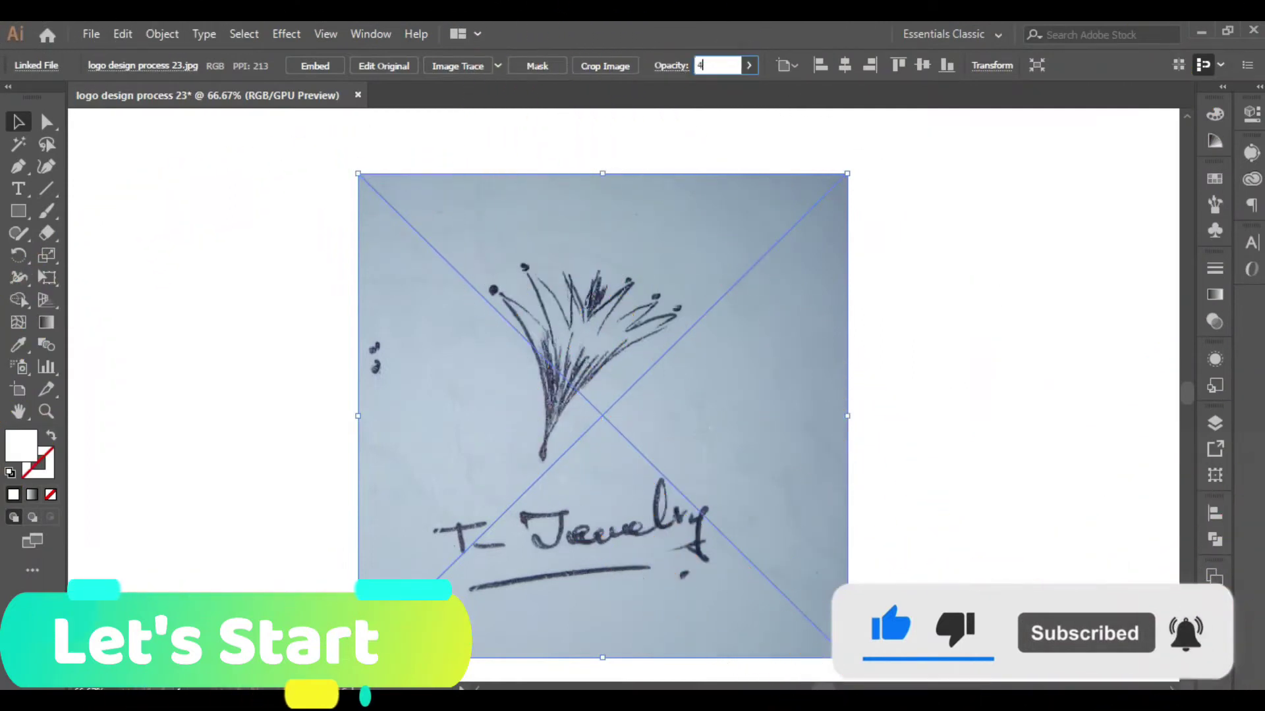
- Fade the placed sketch to 40% opacity and lock it in place
text(0)
key(Return)
click(162, 34)
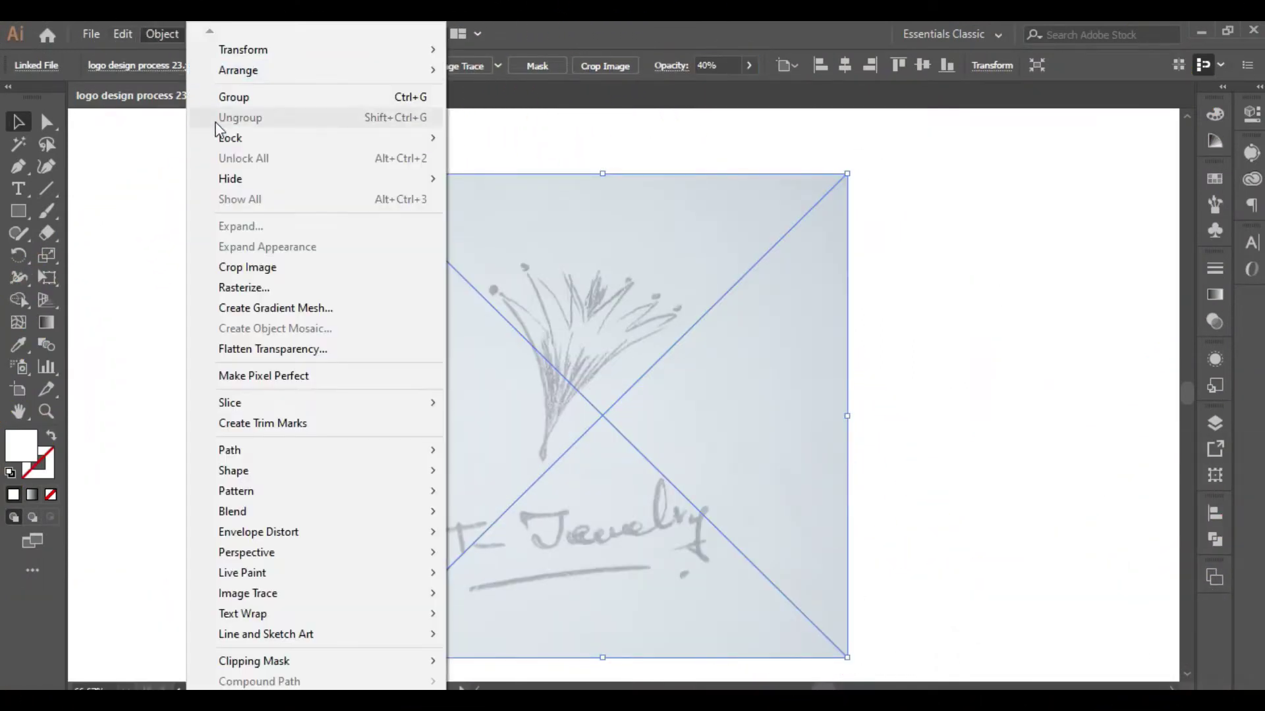
click(468, 136)
scroll(549, 397, up, 1)
scroll(390, 346, right, 1)
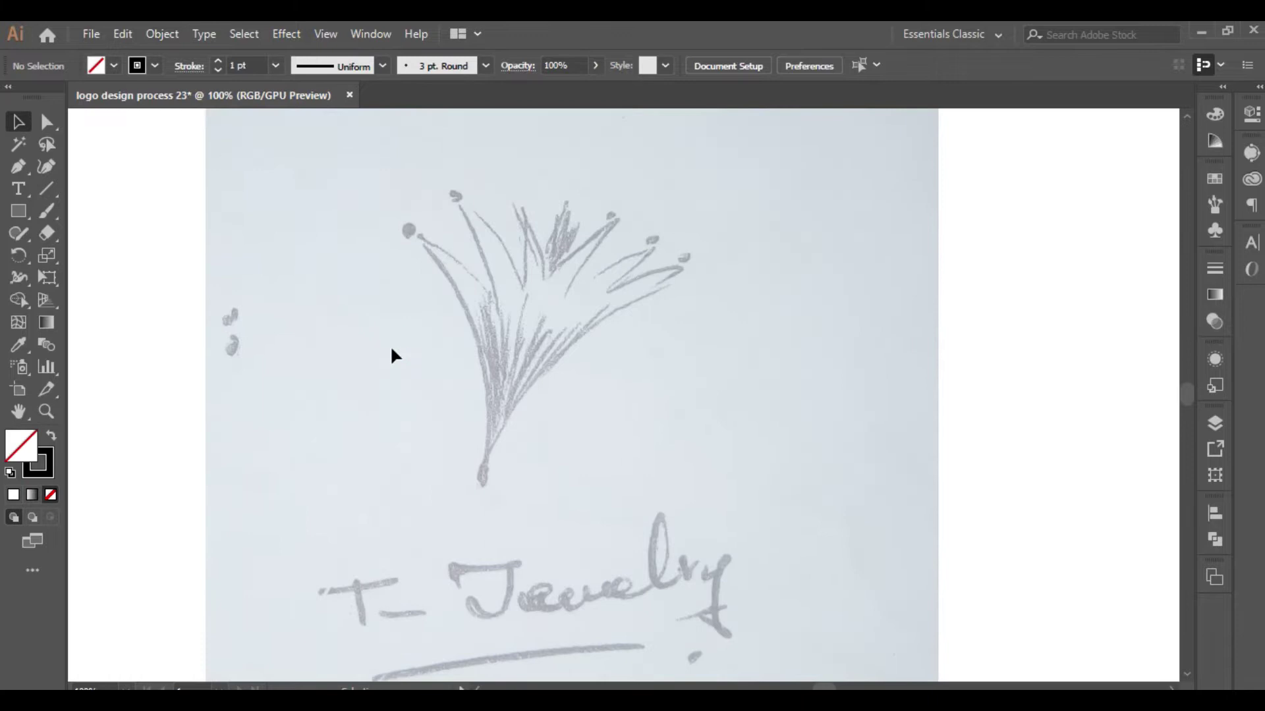
- Pen-trace from the stem base around the first three leaf tips and their notches
click(484, 482)
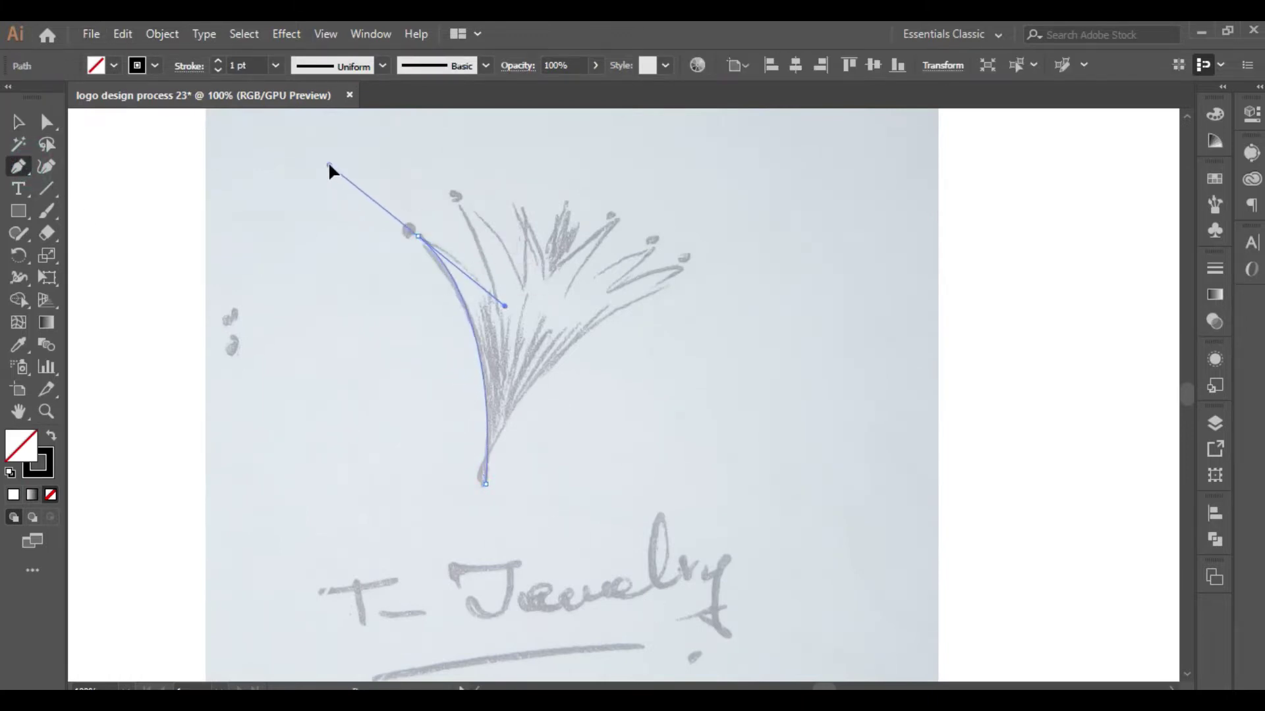
drag(328, 165, 322, 148)
click(416, 234)
drag(509, 316, 501, 318)
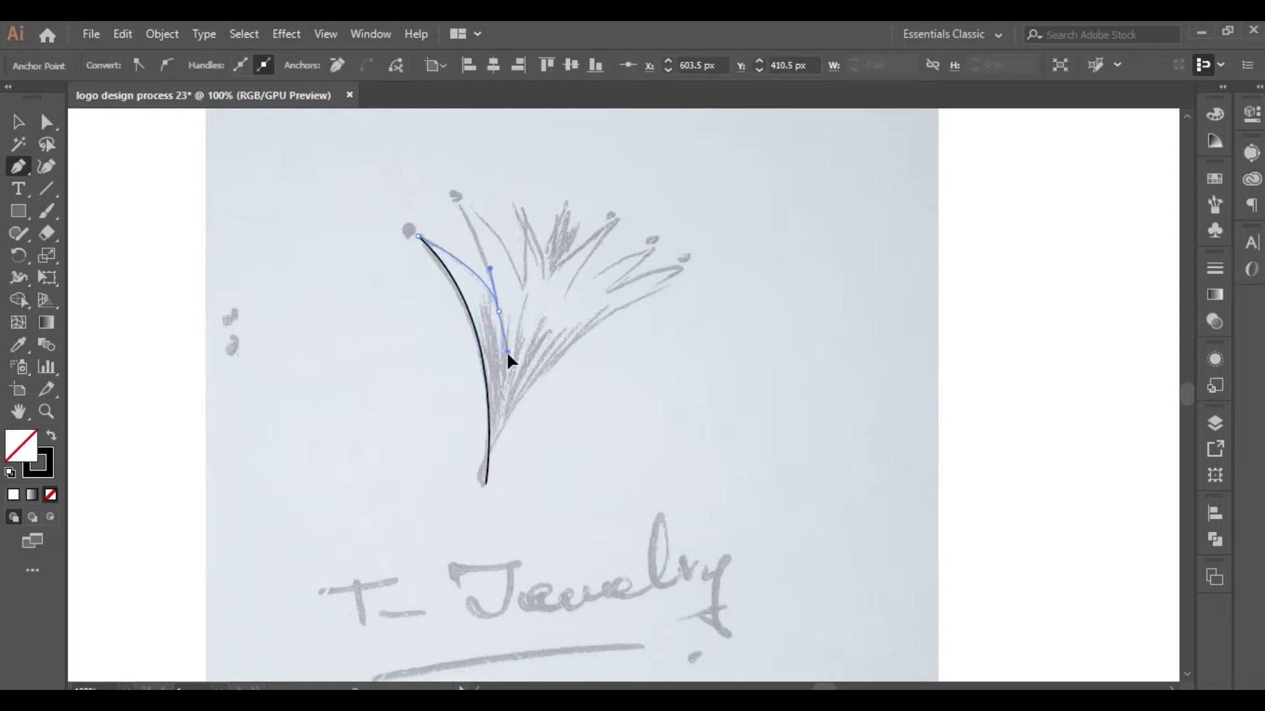
drag(503, 317, 470, 213)
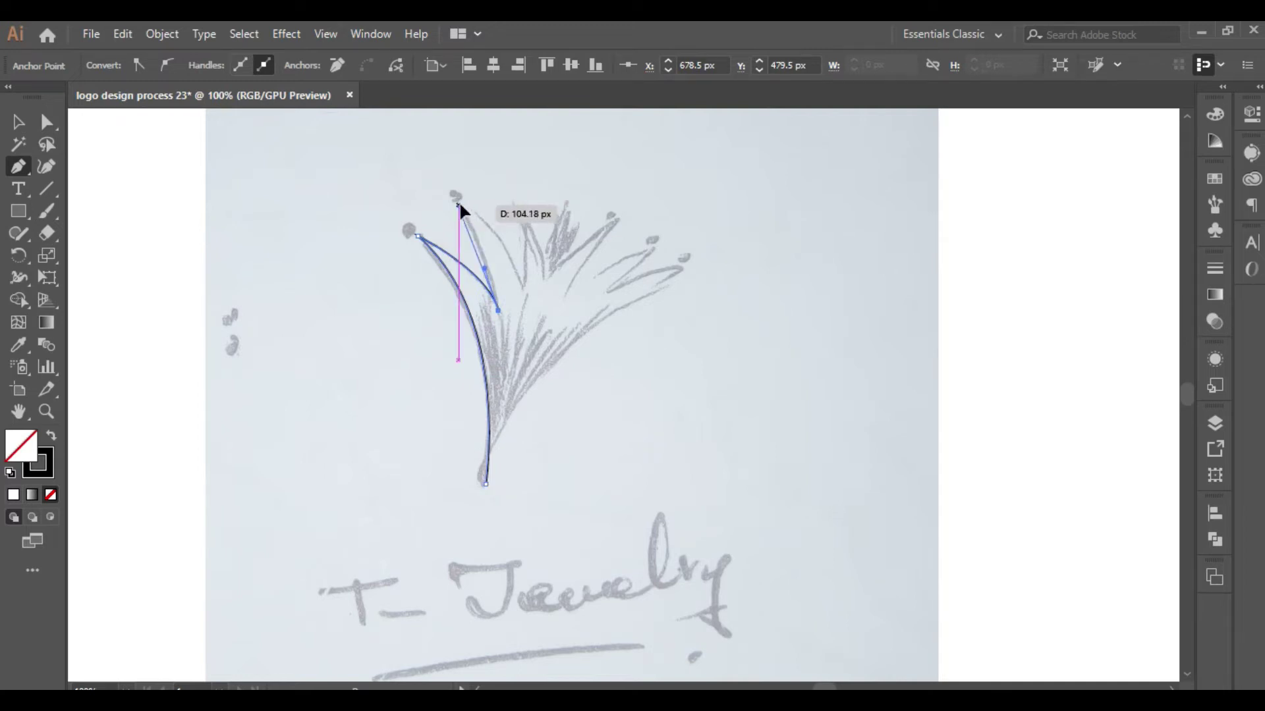
click(458, 205)
mouse_move(523, 285)
mouse_down()
mouse_move(530, 330)
mouse_move(523, 284)
mouse_up()
drag(523, 205, 510, 159)
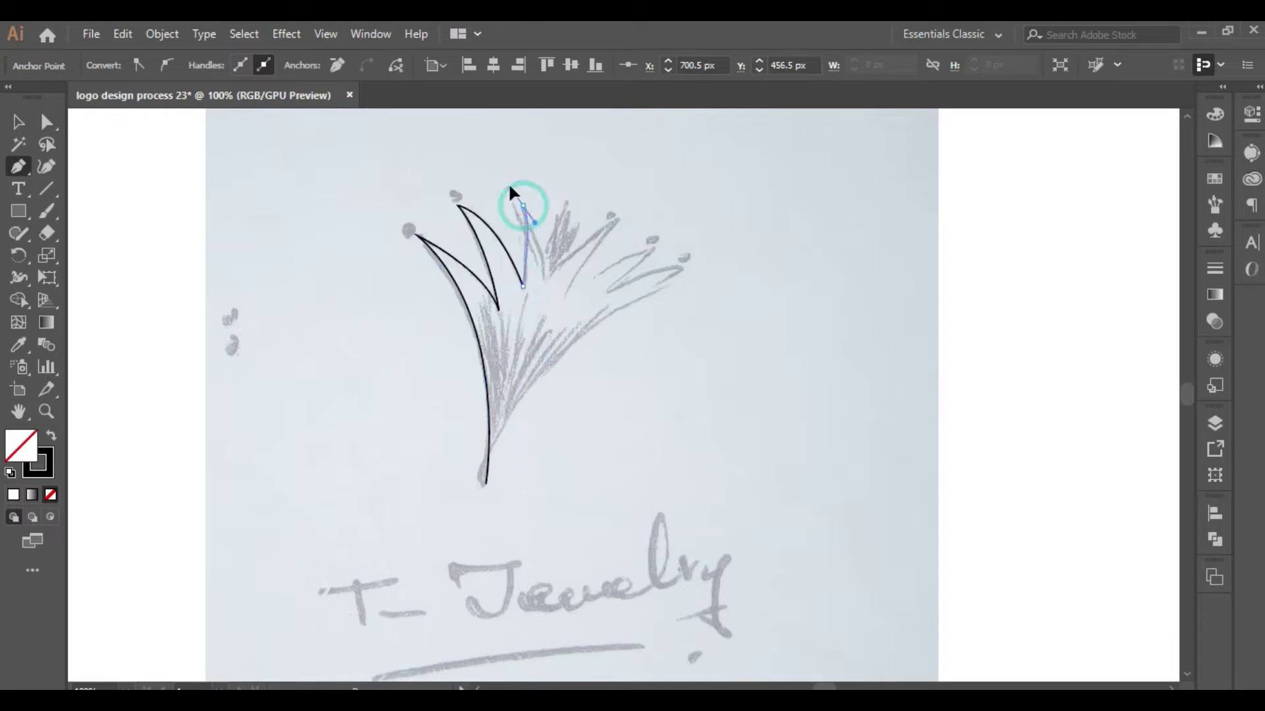
drag(543, 277, 544, 318)
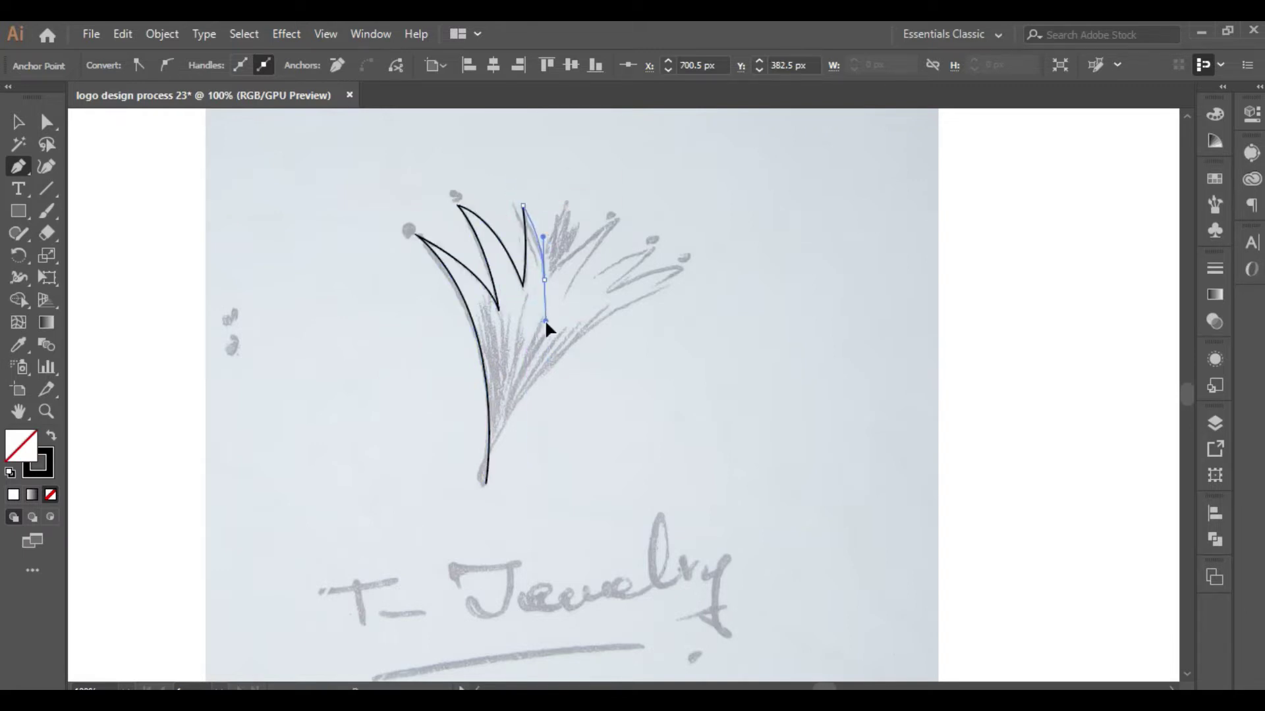
- Trace the fourth, fifth and last leaf tips and close the outline at the stem base
click(542, 277)
drag(619, 220, 656, 208)
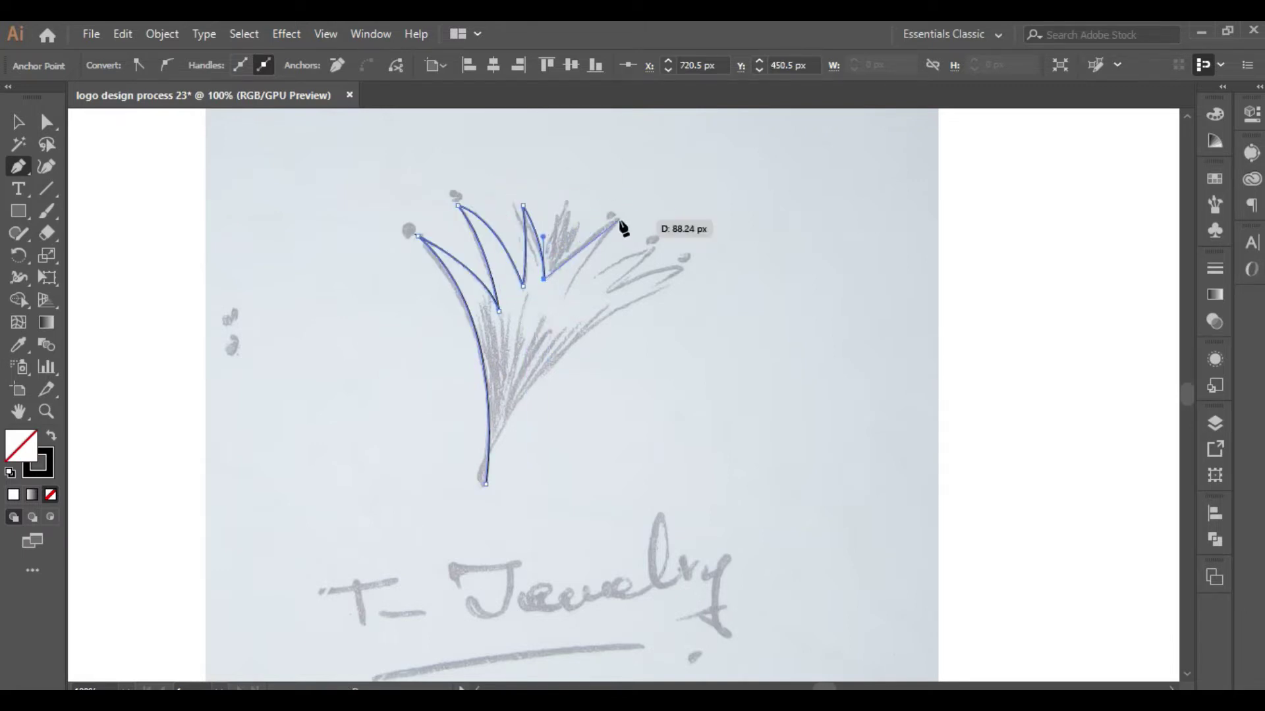
drag(563, 301, 550, 341)
click(563, 301)
mouse_move(654, 248)
mouse_down()
mouse_move(688, 248)
mouse_move(602, 300)
mouse_up()
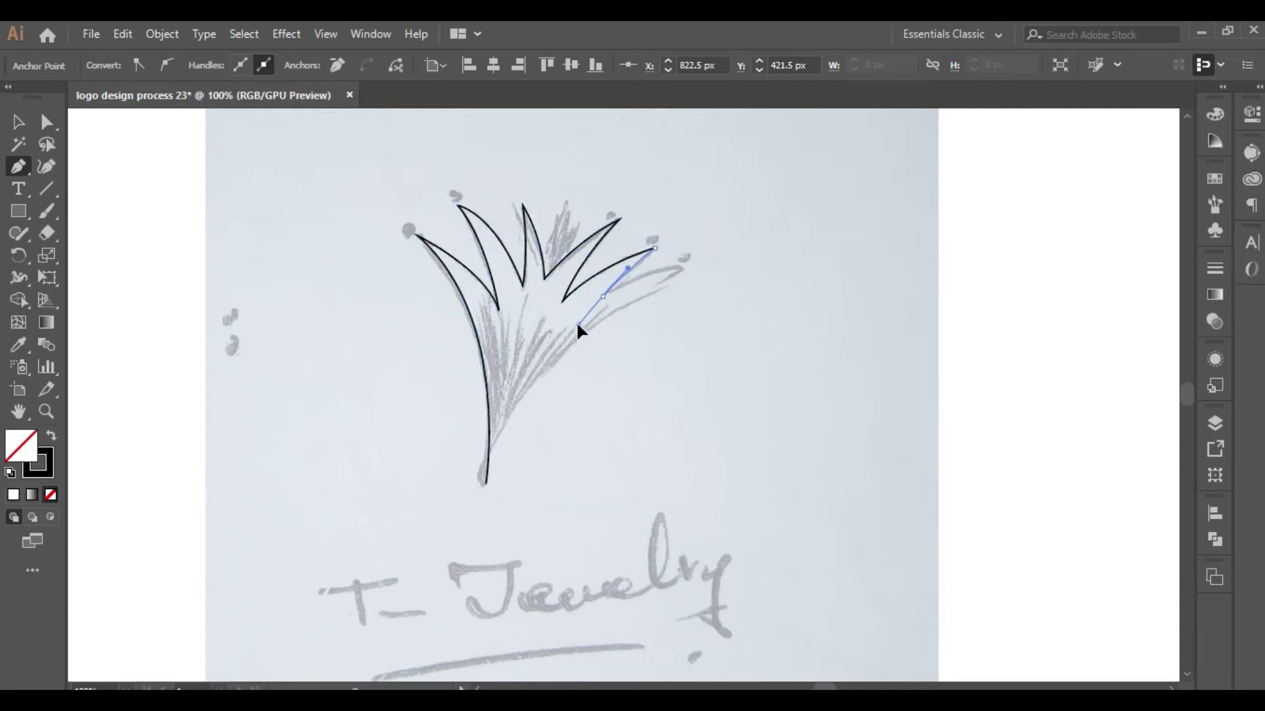
drag(688, 264, 724, 271)
click(687, 266)
drag(572, 345, 534, 381)
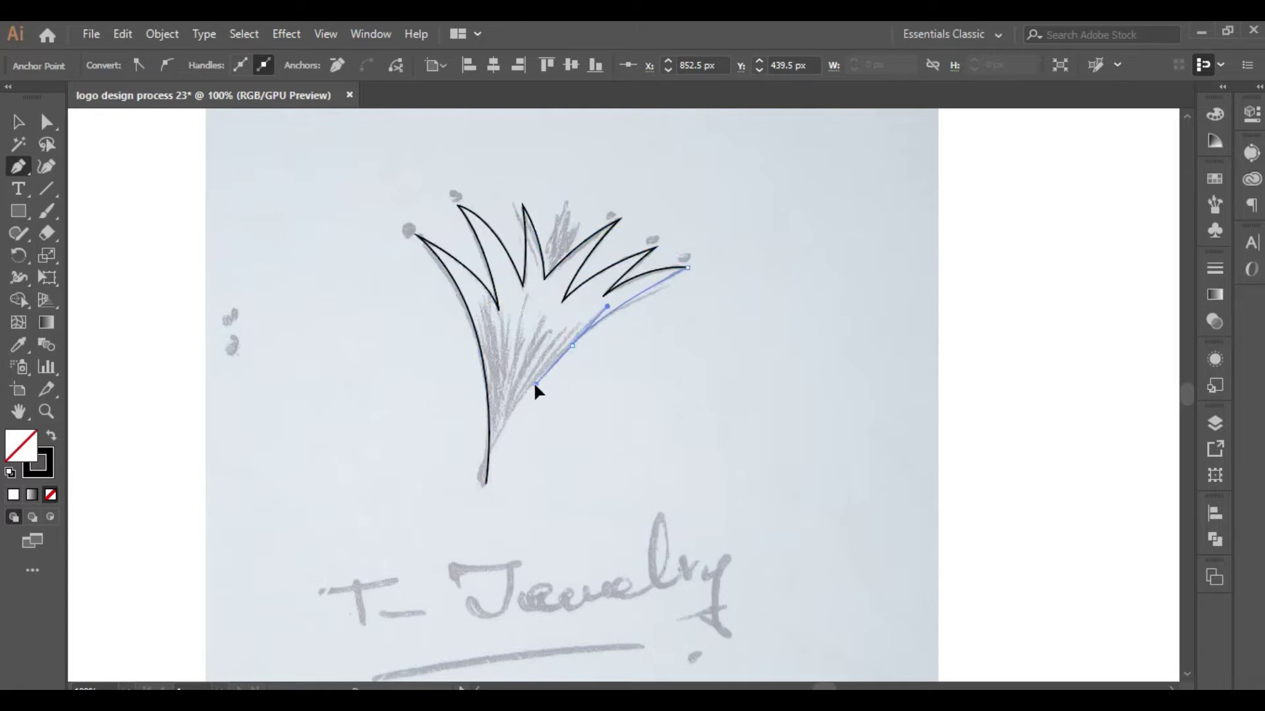
click(473, 485)
drag(481, 511, 484, 490)
- Select the whole leaf outline for curve editing with the Curvature tool
click(20, 125)
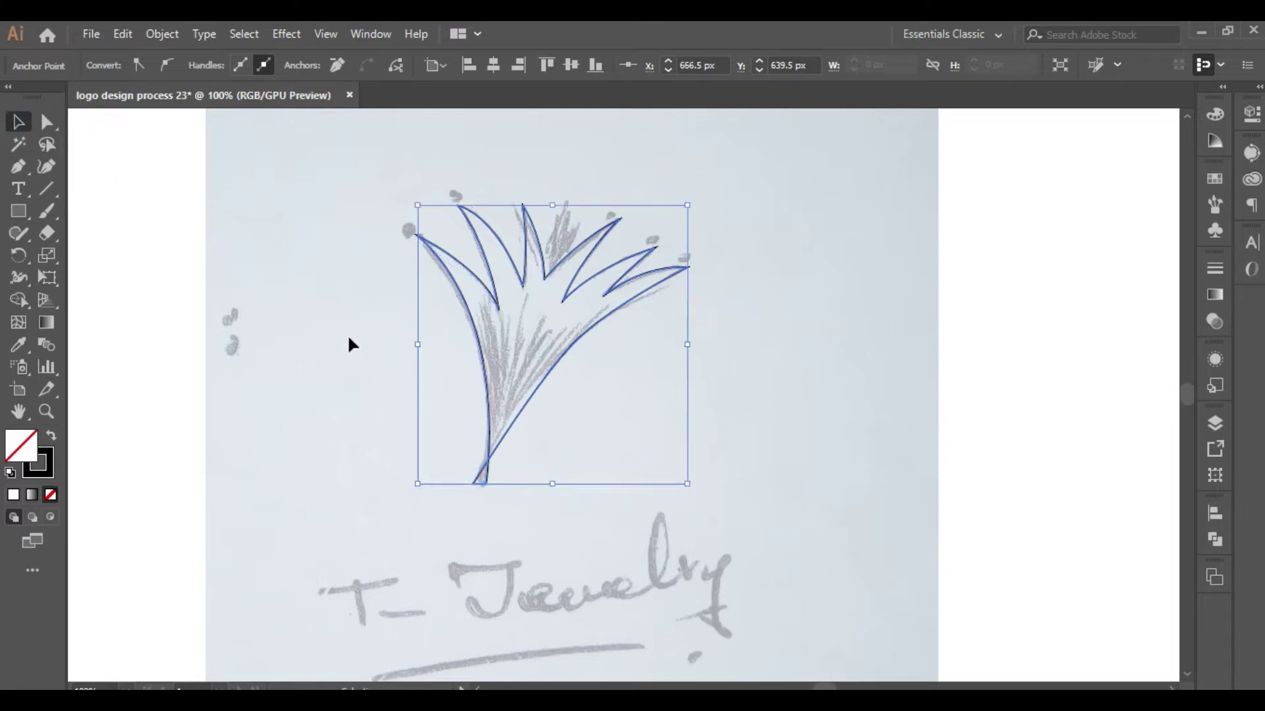
click(346, 334)
scroll(500, 395, up, 1)
key(ctrl+a)
key(shift+grave)
scroll(459, 532, up, 3)
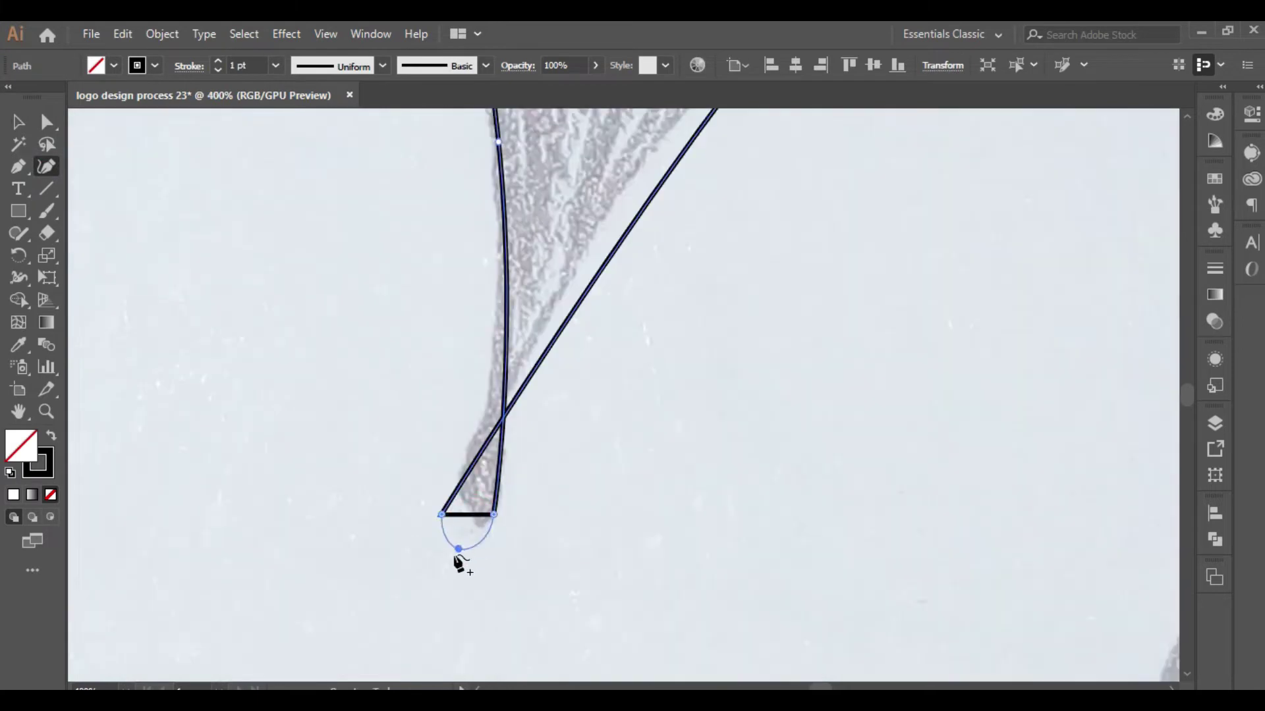
scroll(465, 517, up, 2)
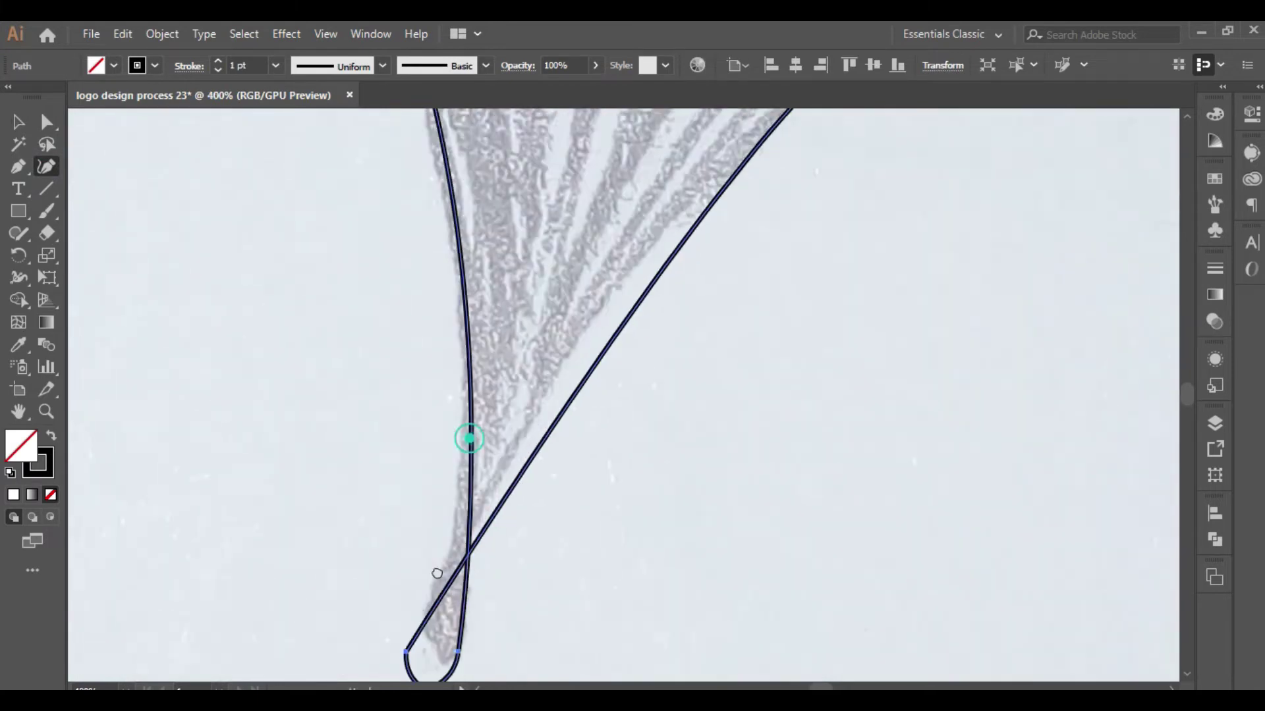
scroll(465, 438, down, 1)
scroll(527, 484, down, 2)
scroll(570, 373, up, 3)
scroll(738, 359, up, 2)
- Bend the leaf curves and pull the middle and left leaf tips up and left
drag(615, 365, 673, 325)
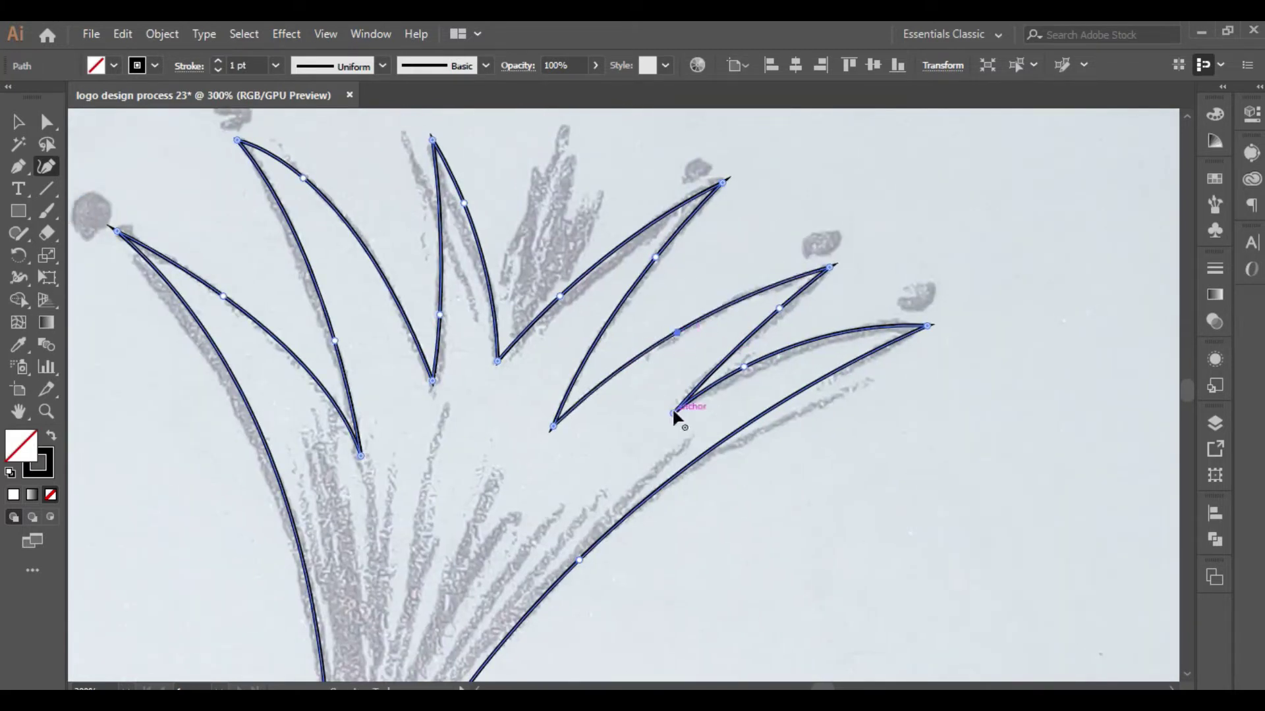
scroll(661, 409, up, 1)
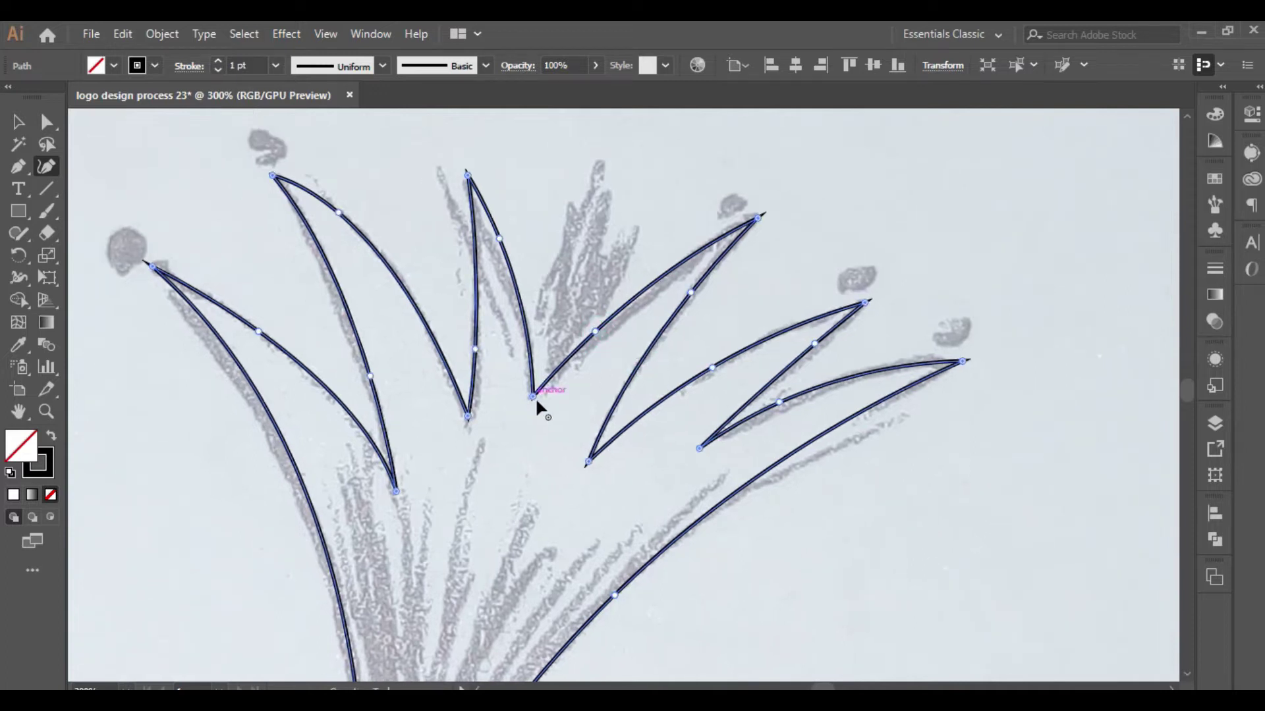
drag(532, 397, 526, 410)
drag(496, 204, 487, 197)
scroll(487, 198, left, 1)
drag(328, 207, 317, 197)
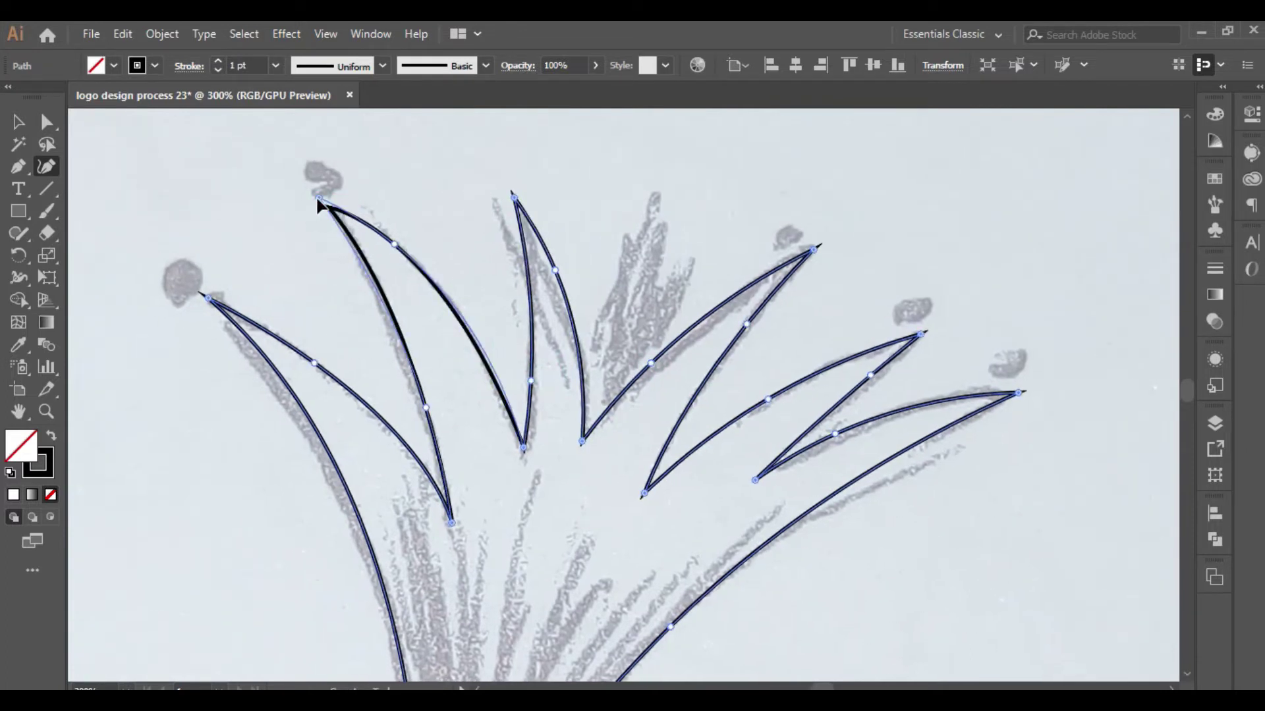
scroll(380, 415, down, 2)
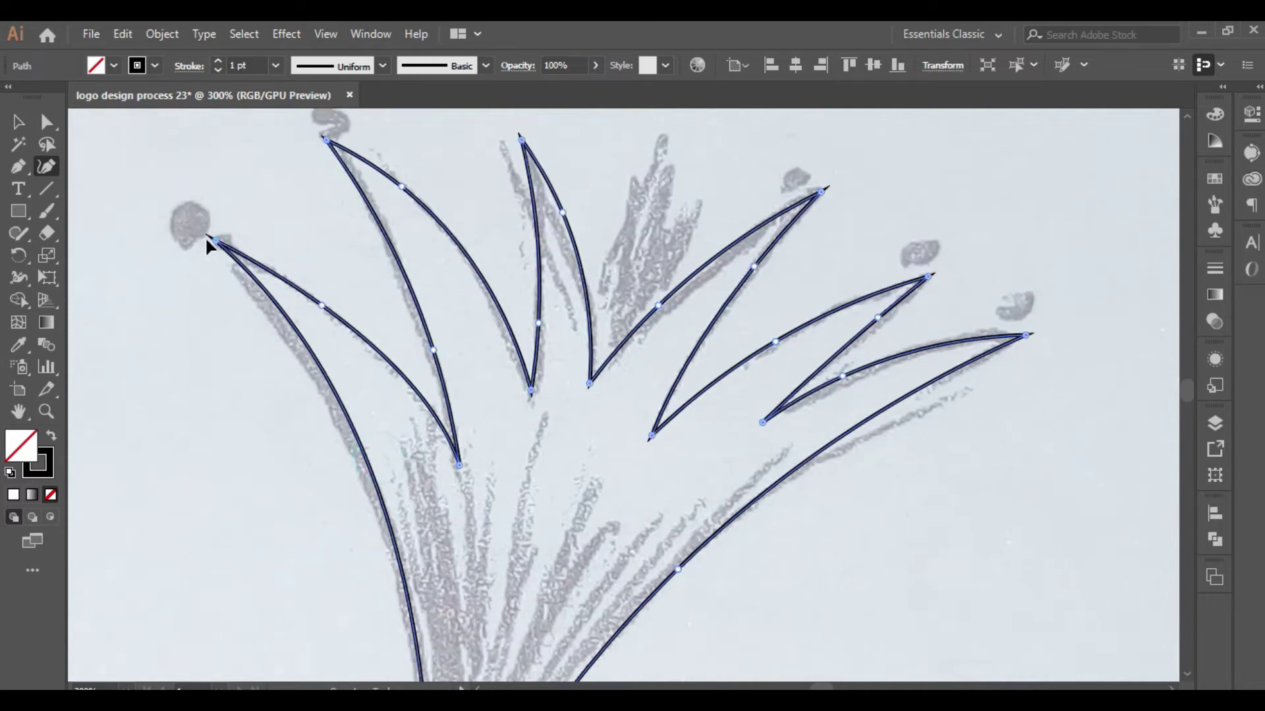
scroll(279, 446, down, 1)
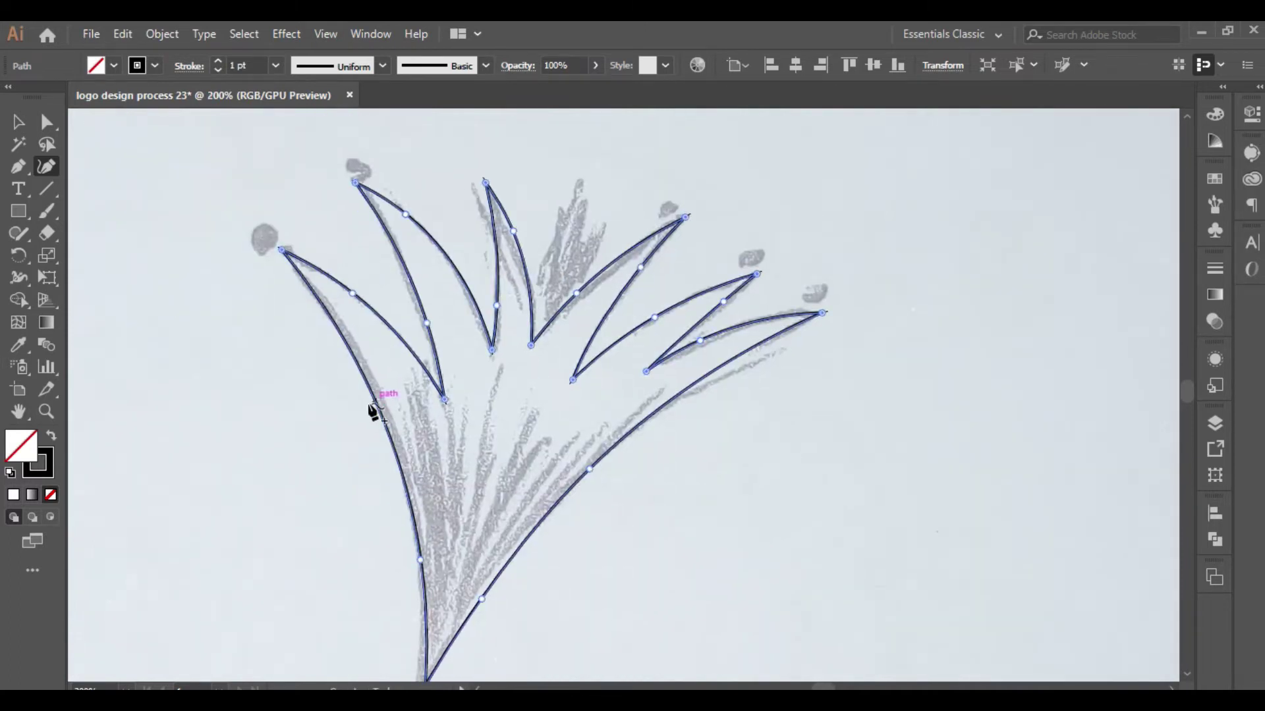
scroll(490, 293, down, 1)
drag(469, 481, 531, 395)
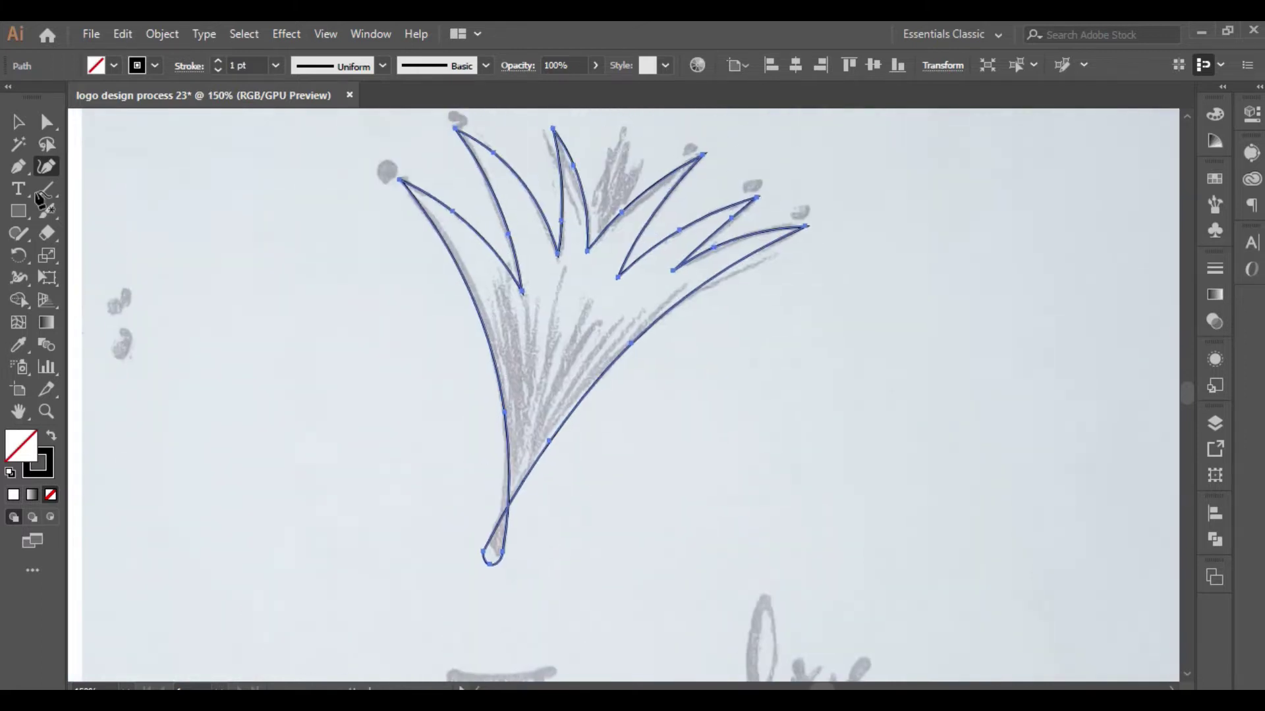
- Round the stem's bottom tip into a small corner of 8.49 px radius
click(46, 122)
scroll(469, 553, up, 3)
click(522, 551)
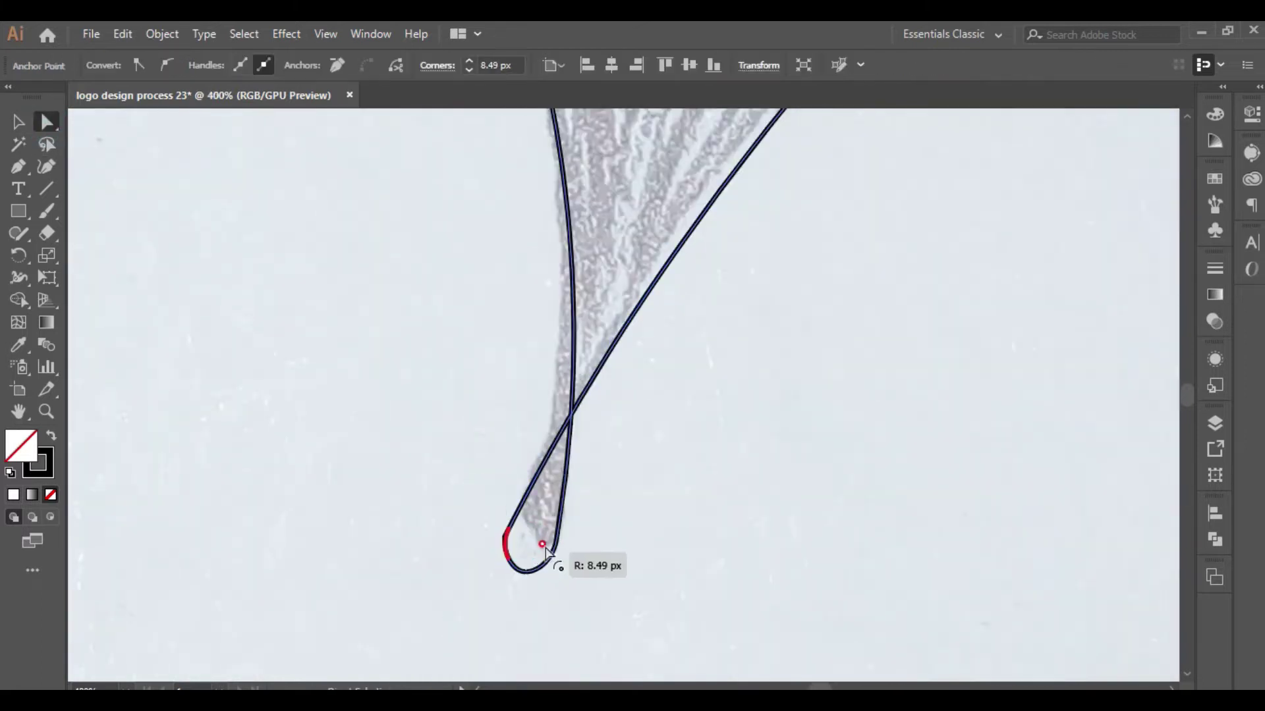
click(440, 526)
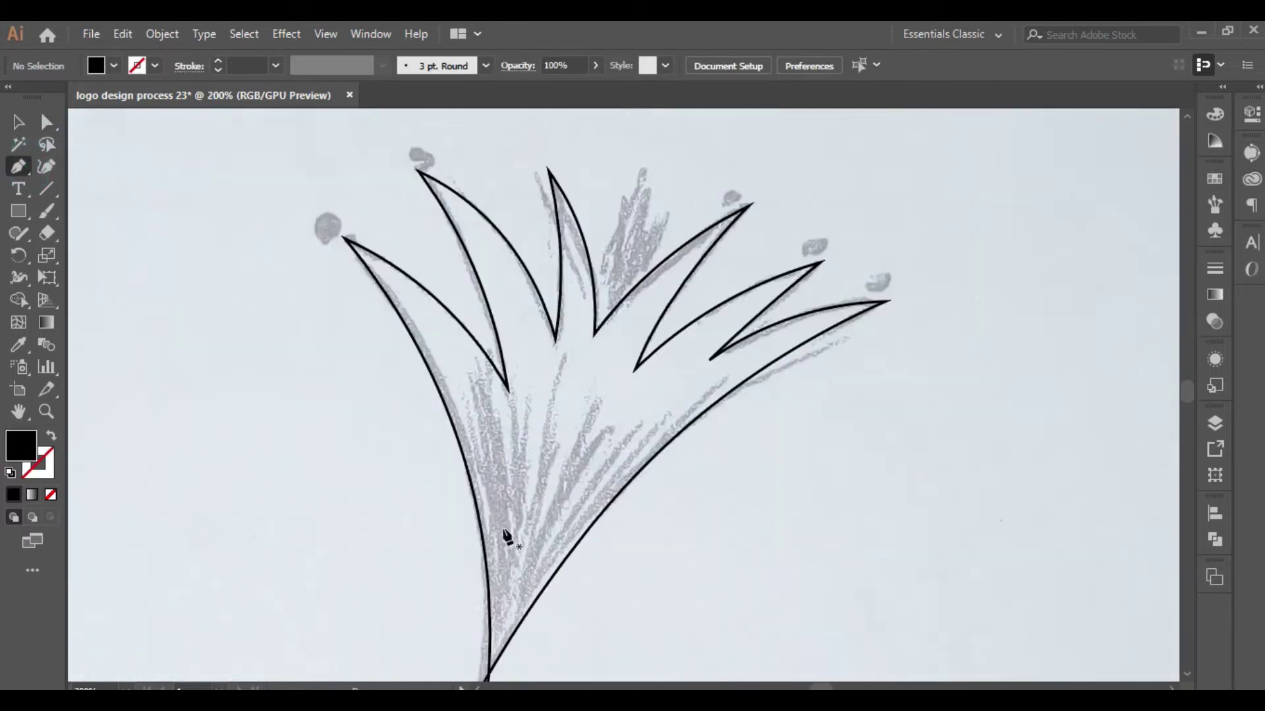
- Draw a closed three-petal inner shape on the stem with the Pen tool
ctrl+click(486, 556)
ctrl+click(488, 483)
drag(470, 480, 500, 431)
drag(480, 388, 535, 490)
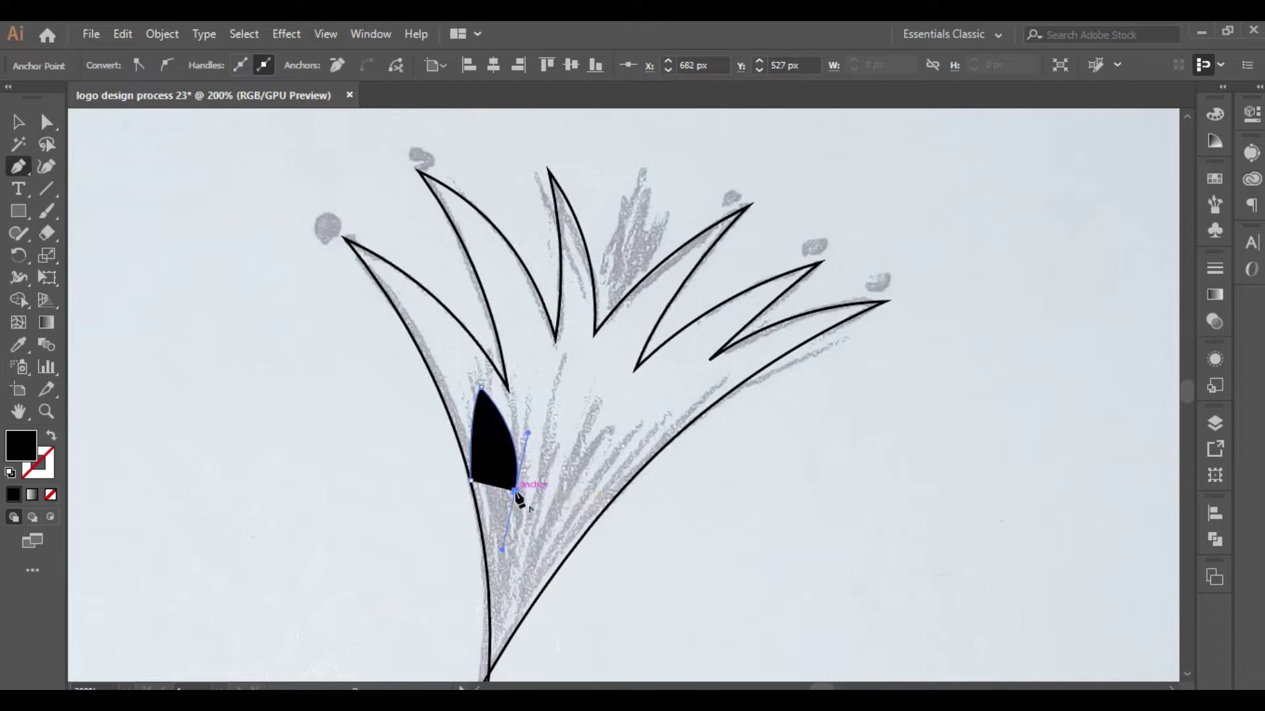
drag(577, 363, 623, 331)
alt+click(576, 363)
mouse_move(563, 490)
mouse_down()
mouse_move(535, 516)
mouse_move(565, 481)
mouse_up()
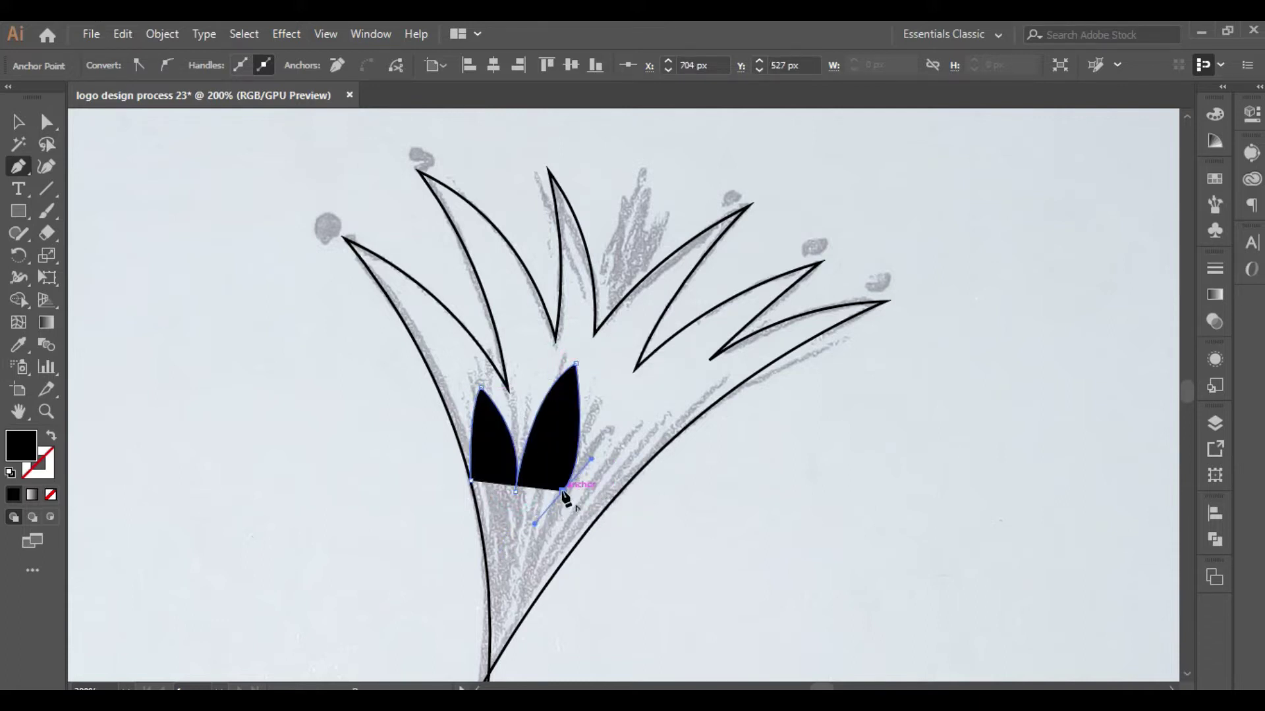
drag(654, 389, 690, 375)
alt+click(654, 389)
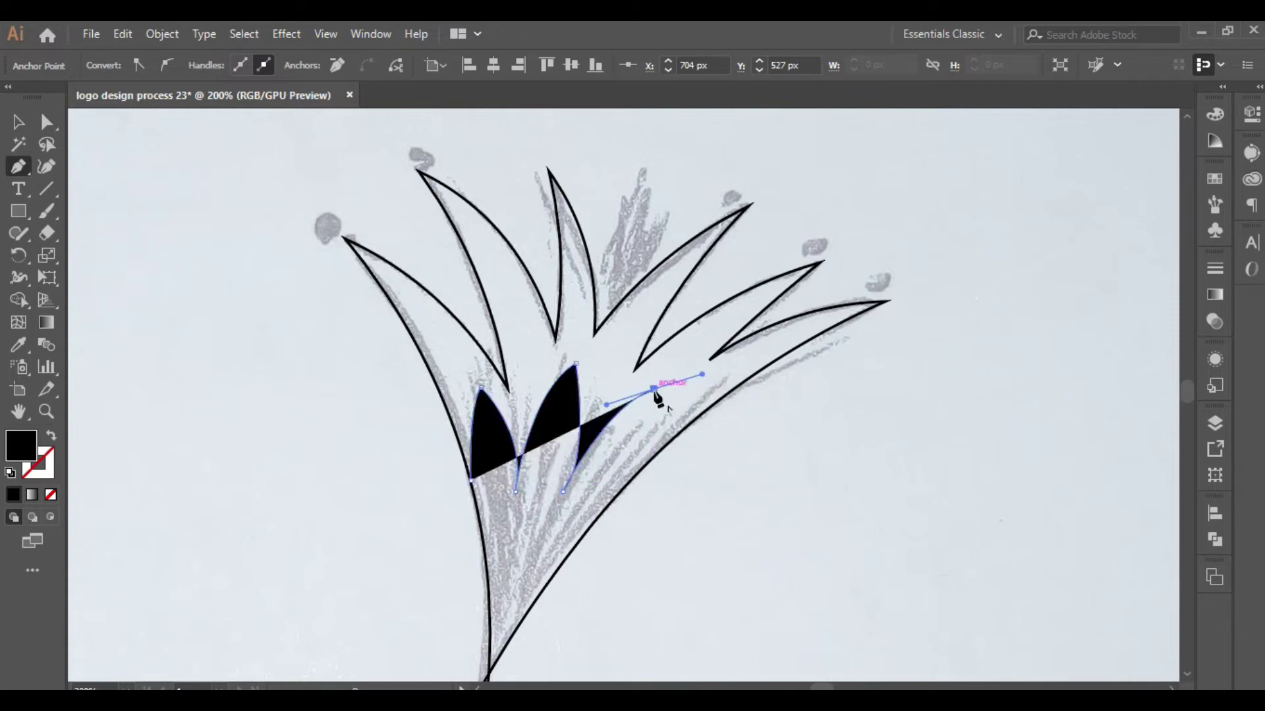
mouse_move(529, 527)
mouse_down()
mouse_move(546, 572)
mouse_move(535, 594)
mouse_up()
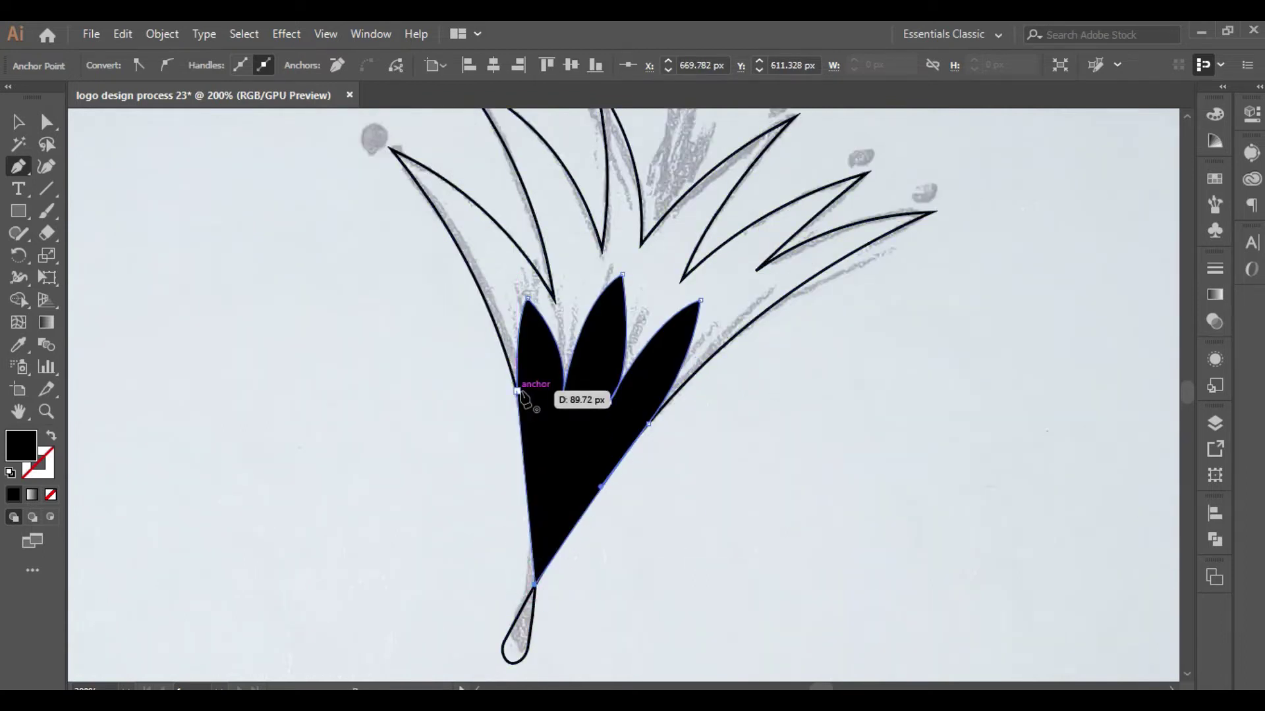
drag(517, 391, 490, 360)
drag(491, 361, 515, 337)
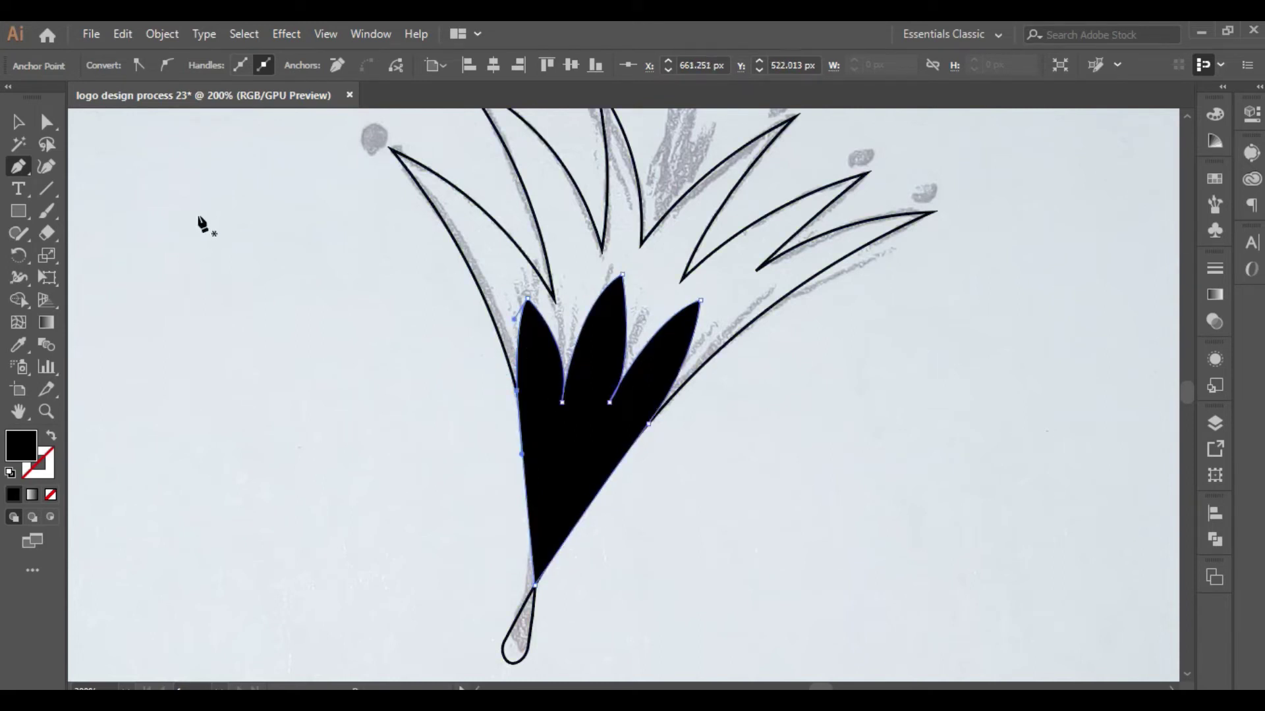
- Refine the inner petals with the Curvature tool, lifting tips and deepening notches
click(44, 167)
key(shift+x)
click(534, 511)
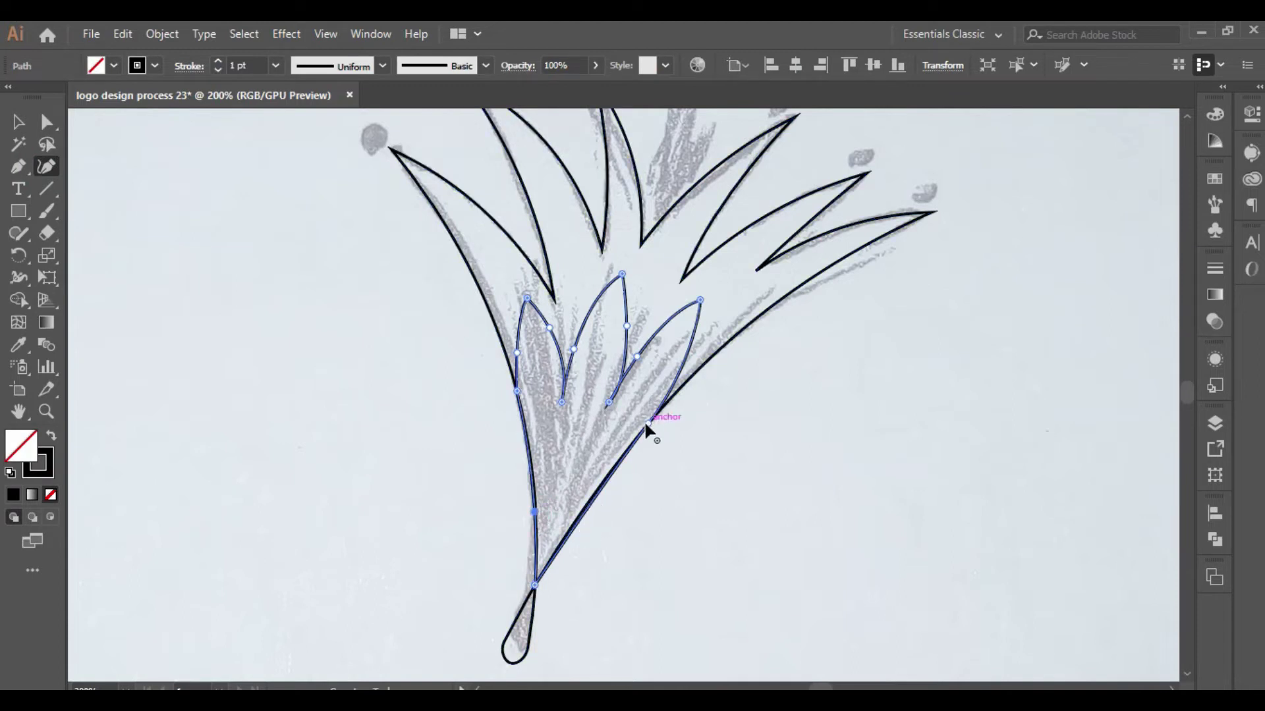
drag(700, 301, 718, 287)
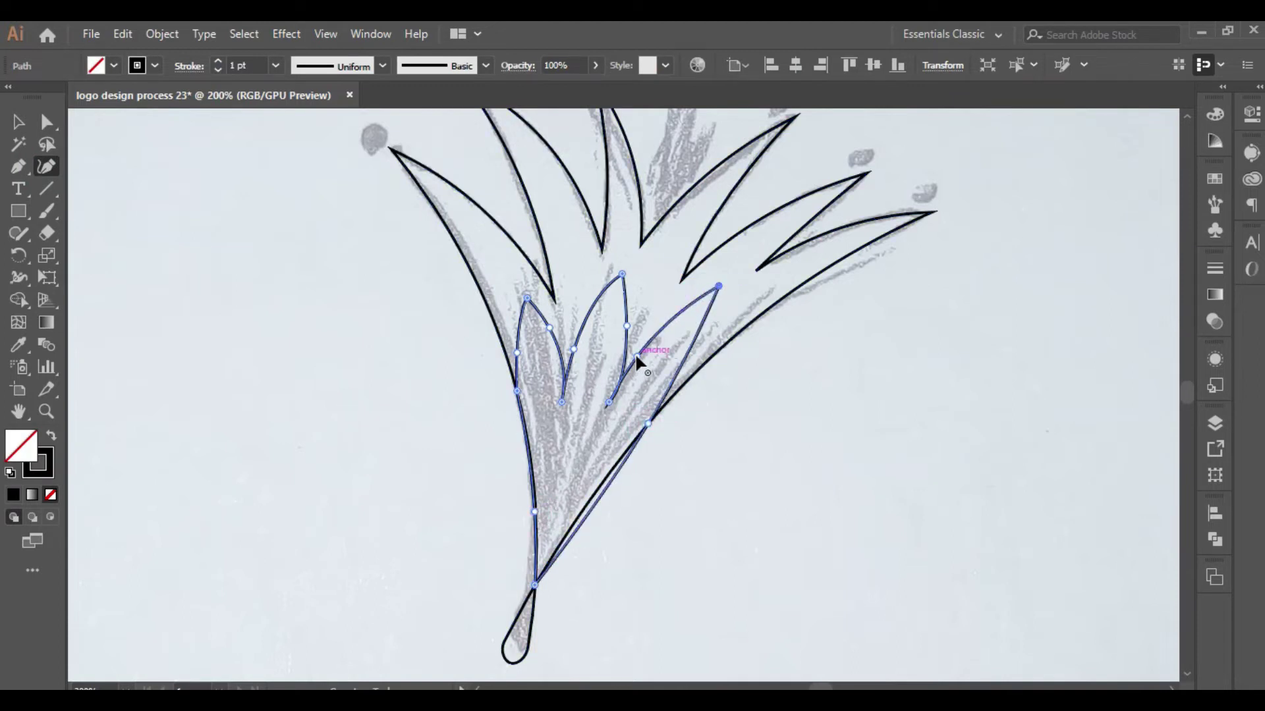
click(591, 499)
drag(622, 274, 623, 262)
mouse_move(561, 399)
mouse_down()
mouse_move(557, 430)
mouse_move(599, 433)
mouse_up()
click(525, 299)
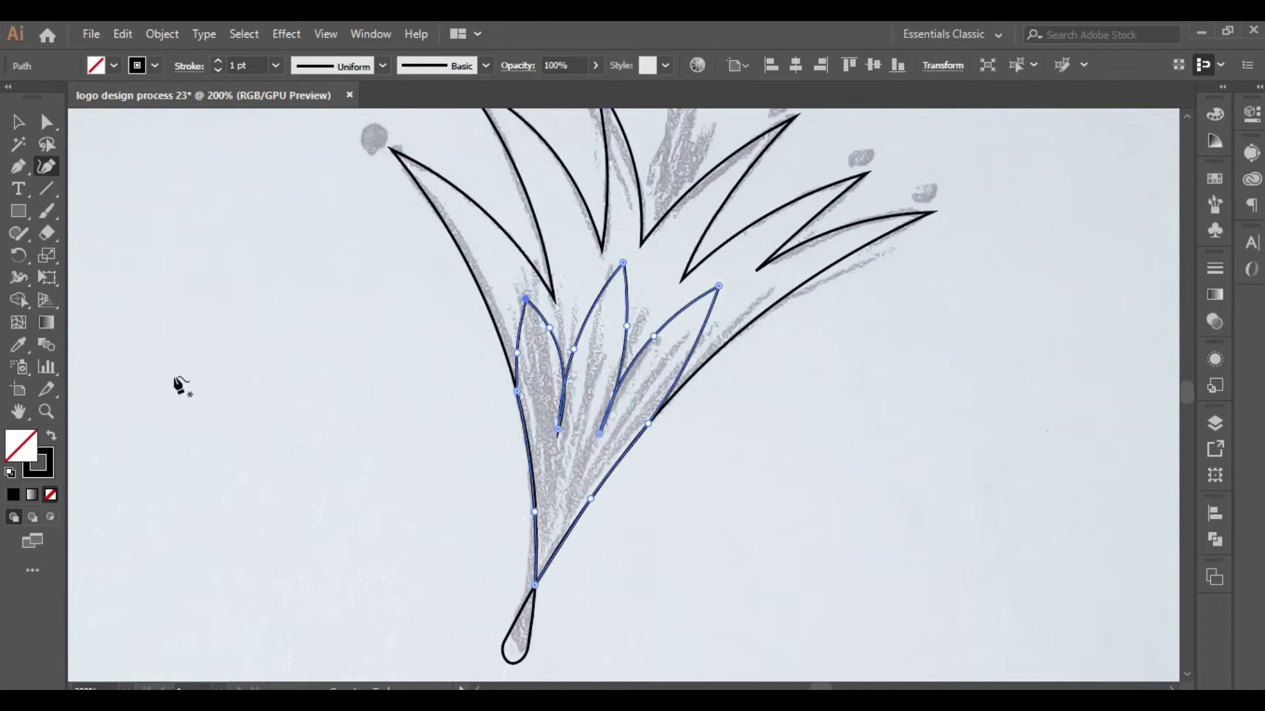
- Fill the inner petals solid black and give the petal outlines a 3 pt stroke
click(52, 438)
key(v)
click(395, 443)
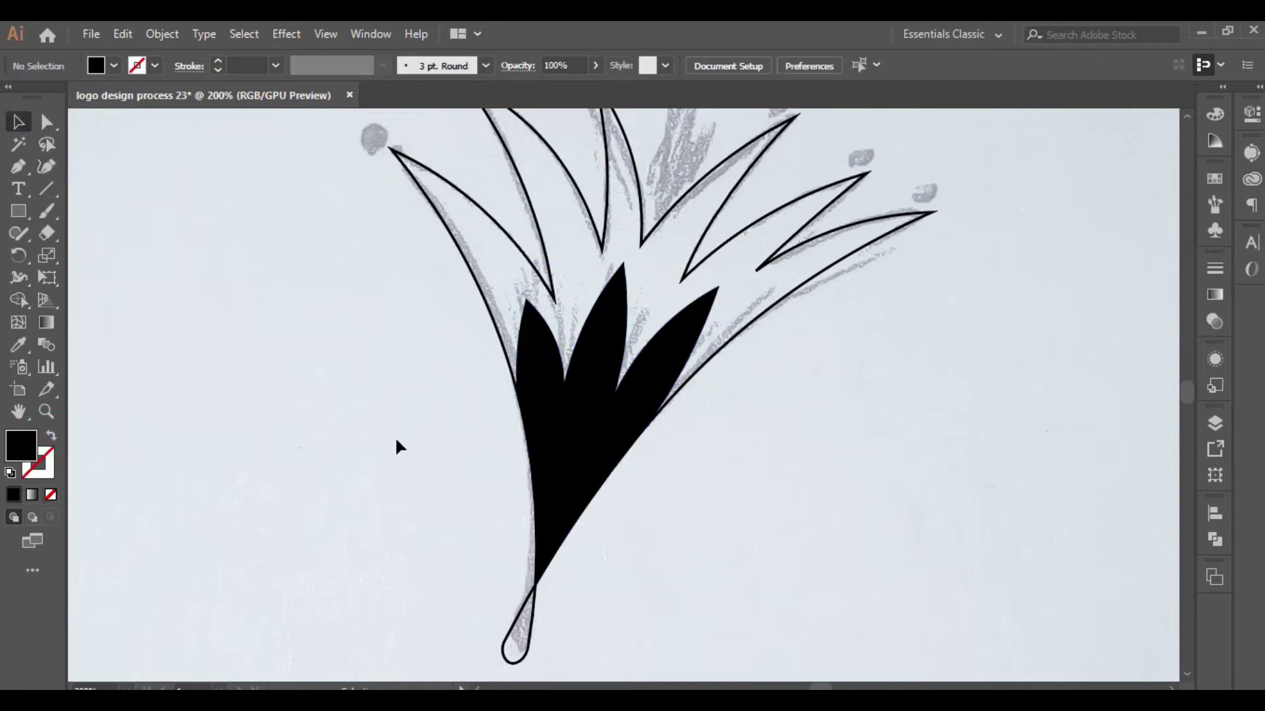
drag(394, 436, 446, 512)
key(ctrl+minus)
click(409, 301)
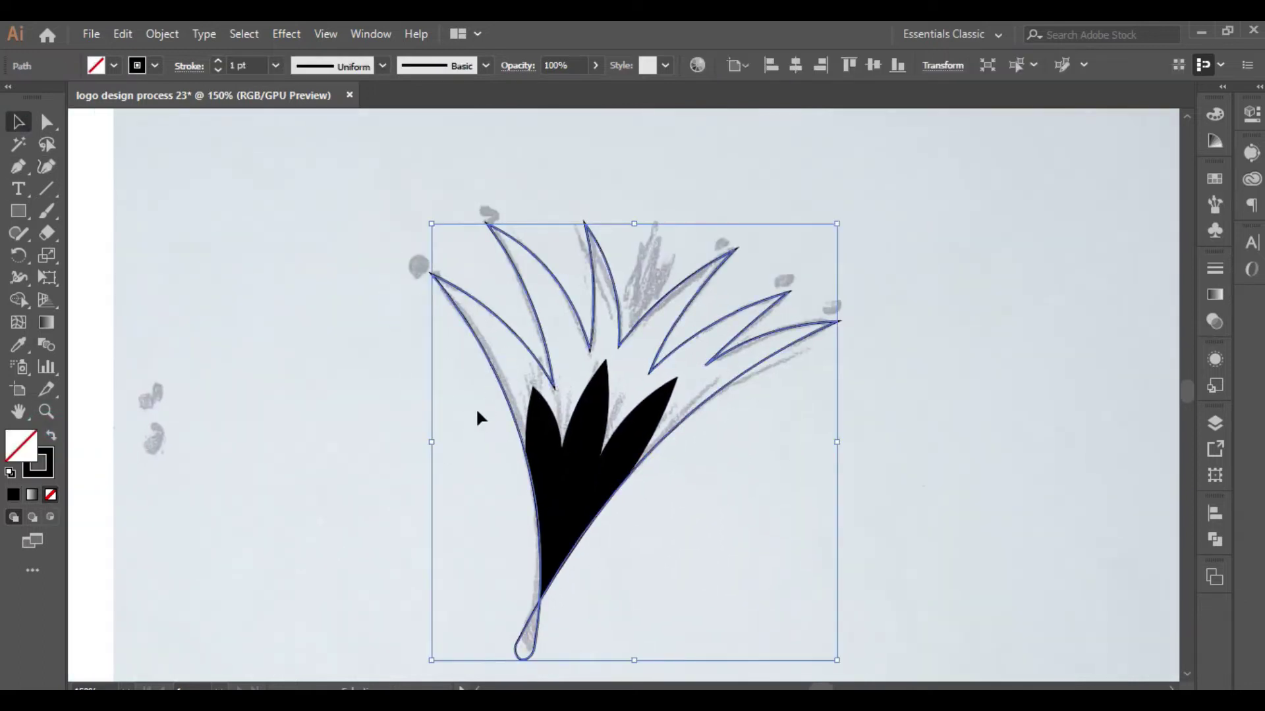
click(219, 62)
click(219, 62)
click(414, 404)
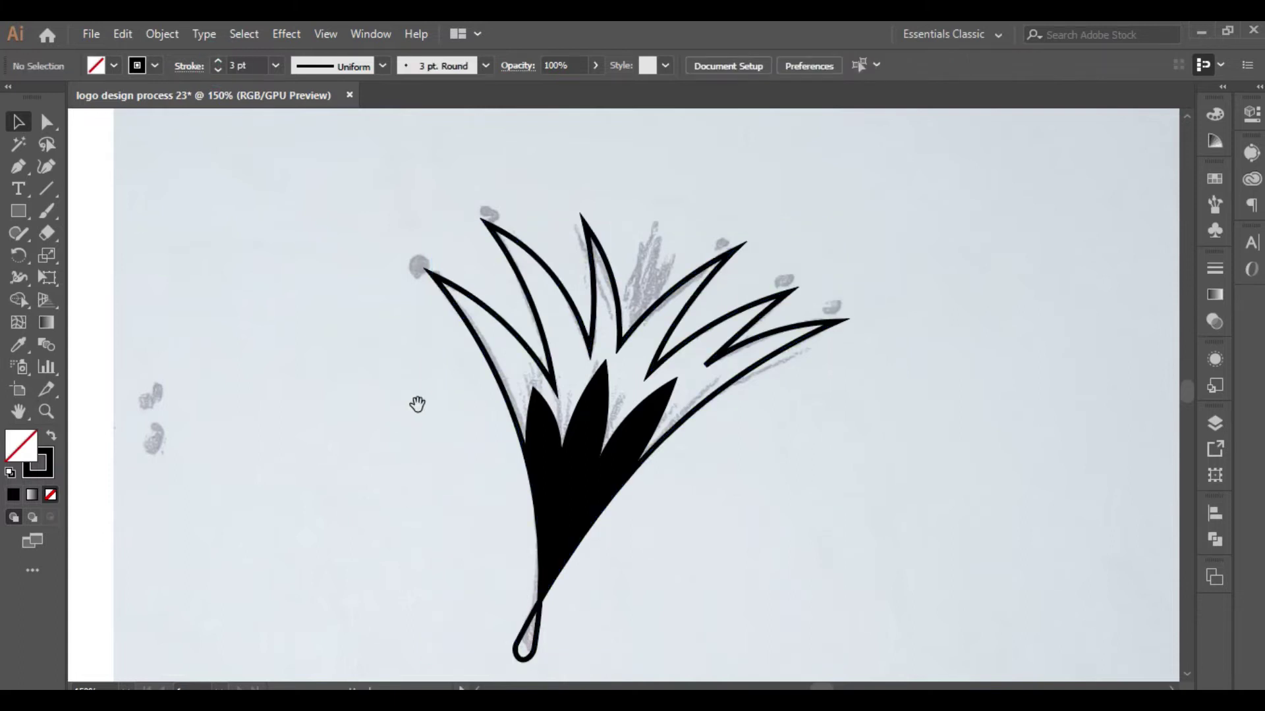
- Draw a slim closed leaf between the upper petals and nudge it up slightly
click(602, 310)
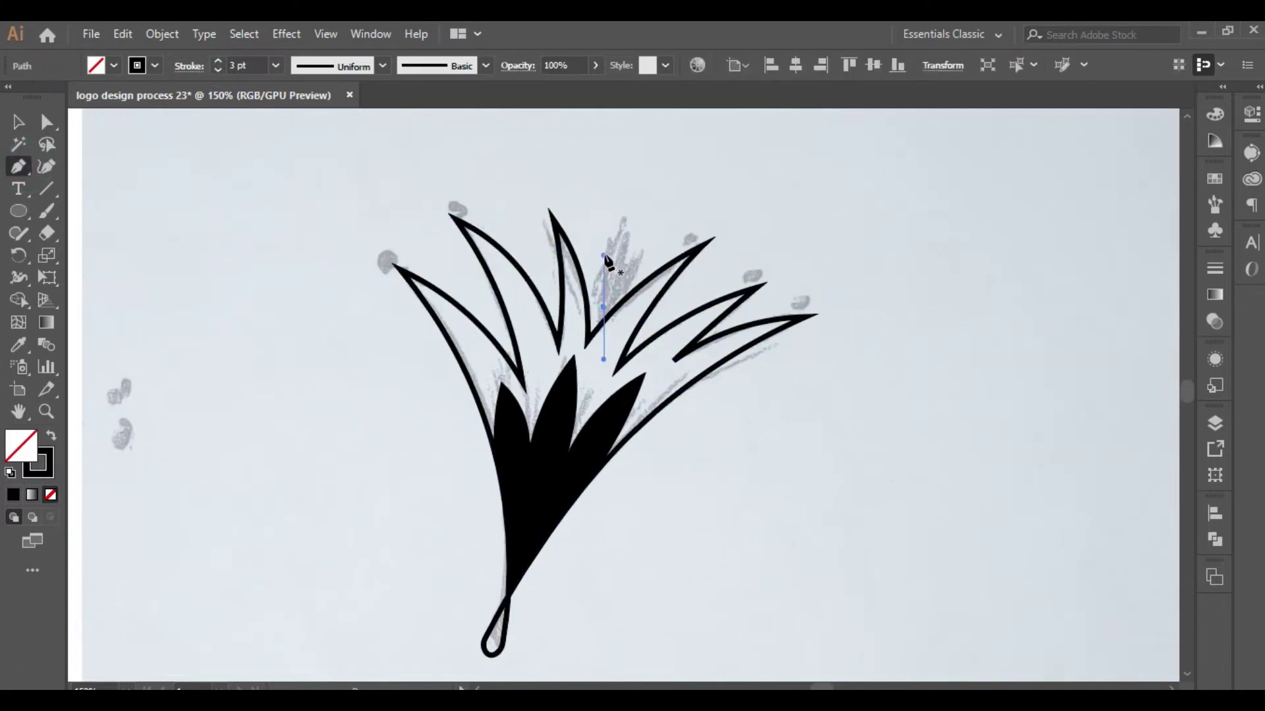
drag(621, 219, 654, 176)
drag(621, 220, 619, 300)
click(603, 309)
click(47, 121)
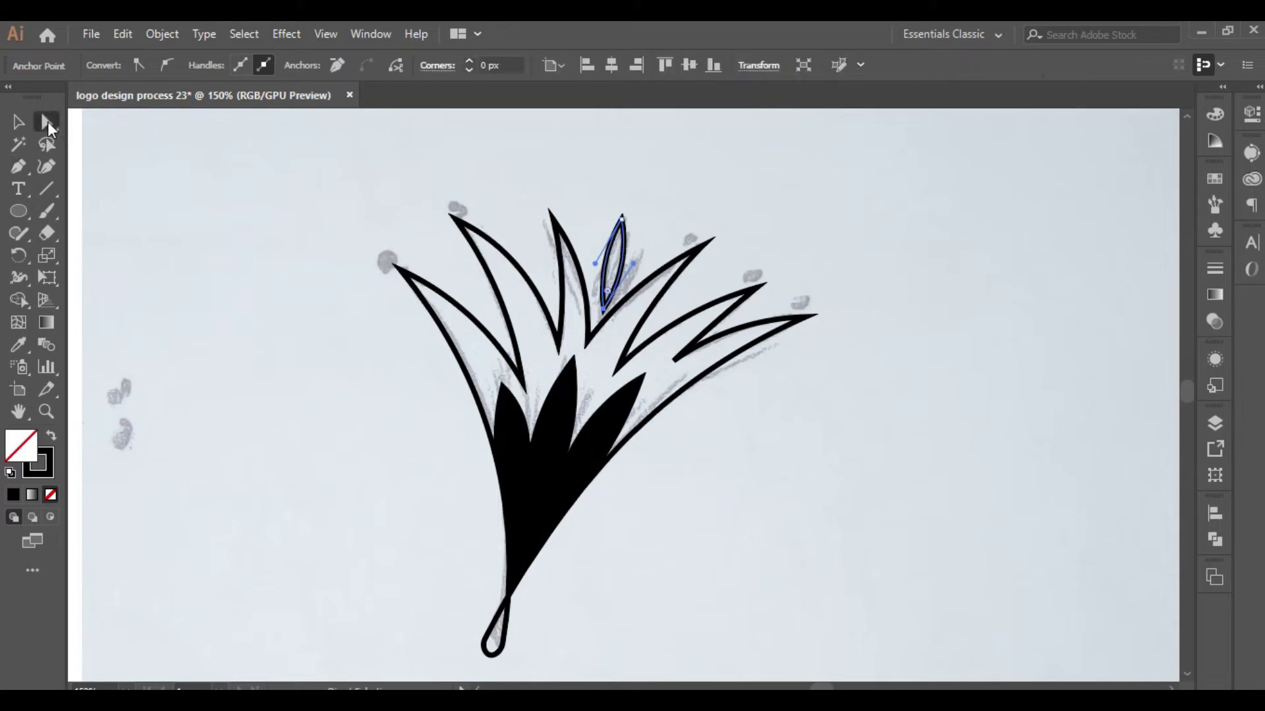
drag(621, 219, 623, 204)
key(ctrl+z)
click(18, 122)
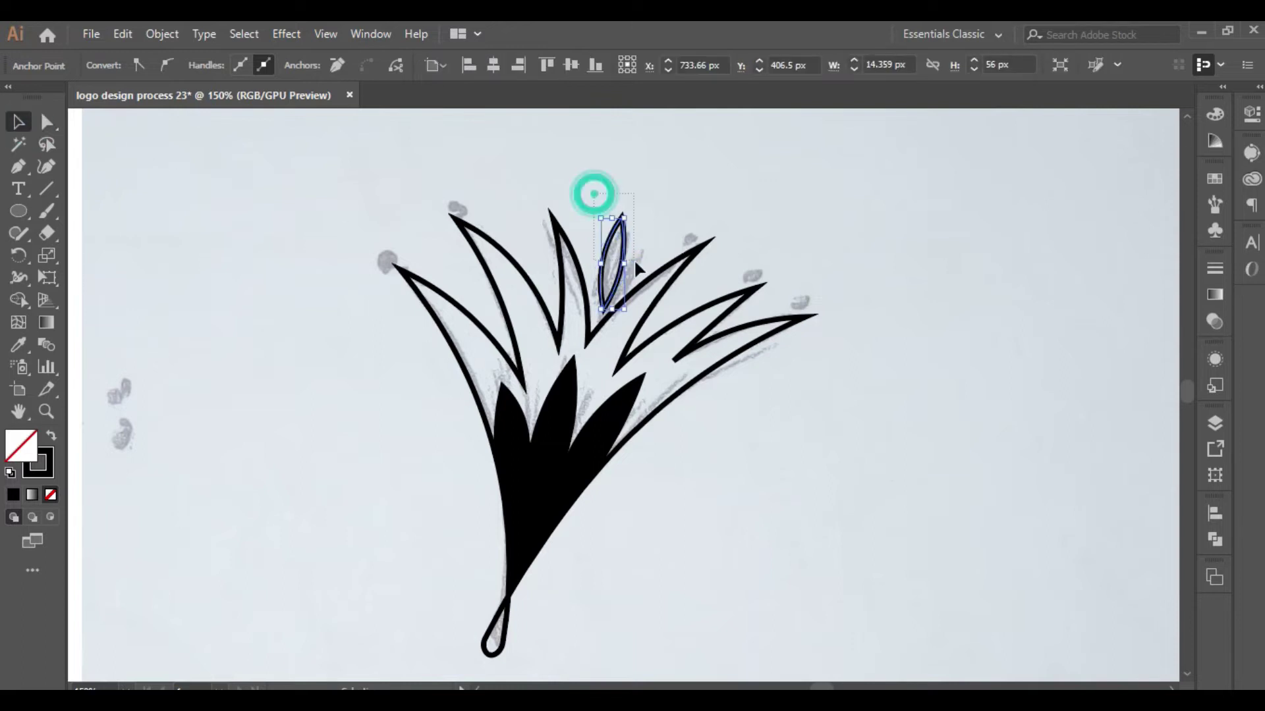
key(ctrl+z)
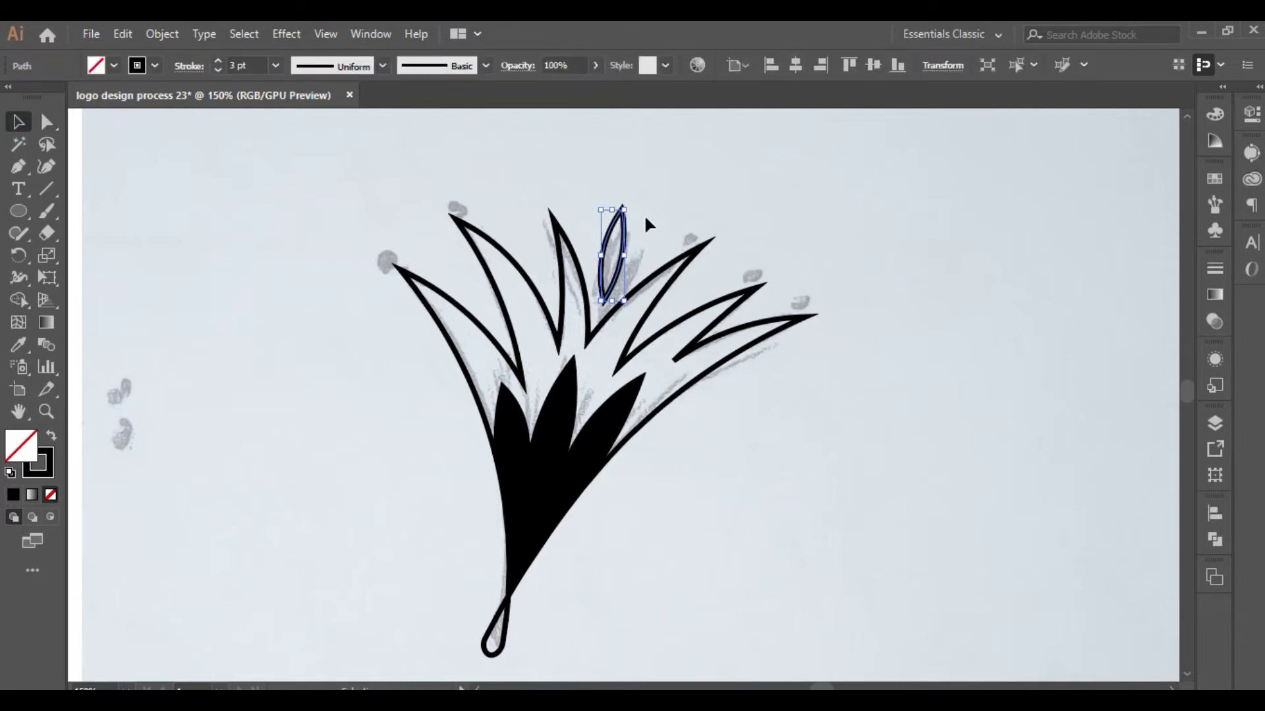
click(375, 373)
- Draw a small solid black circle and place it on the left petal tip
scroll(374, 250, up, 3)
click(20, 210)
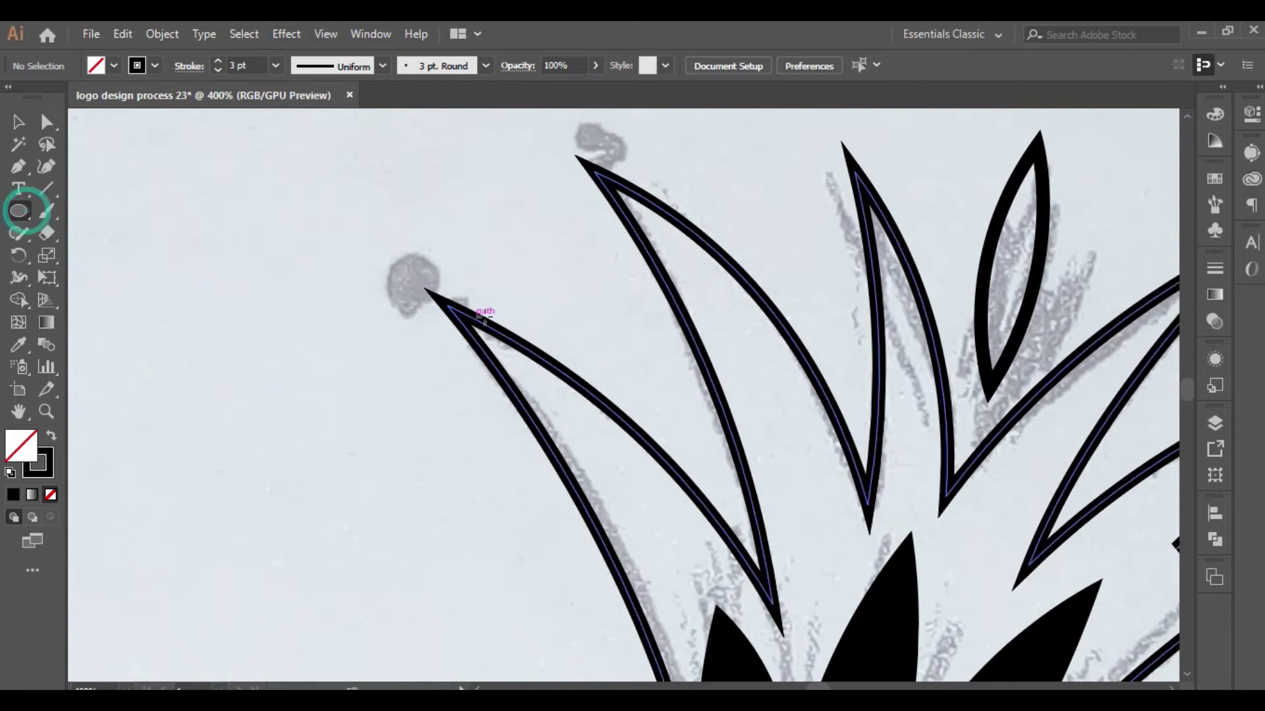
drag(429, 288, 466, 323)
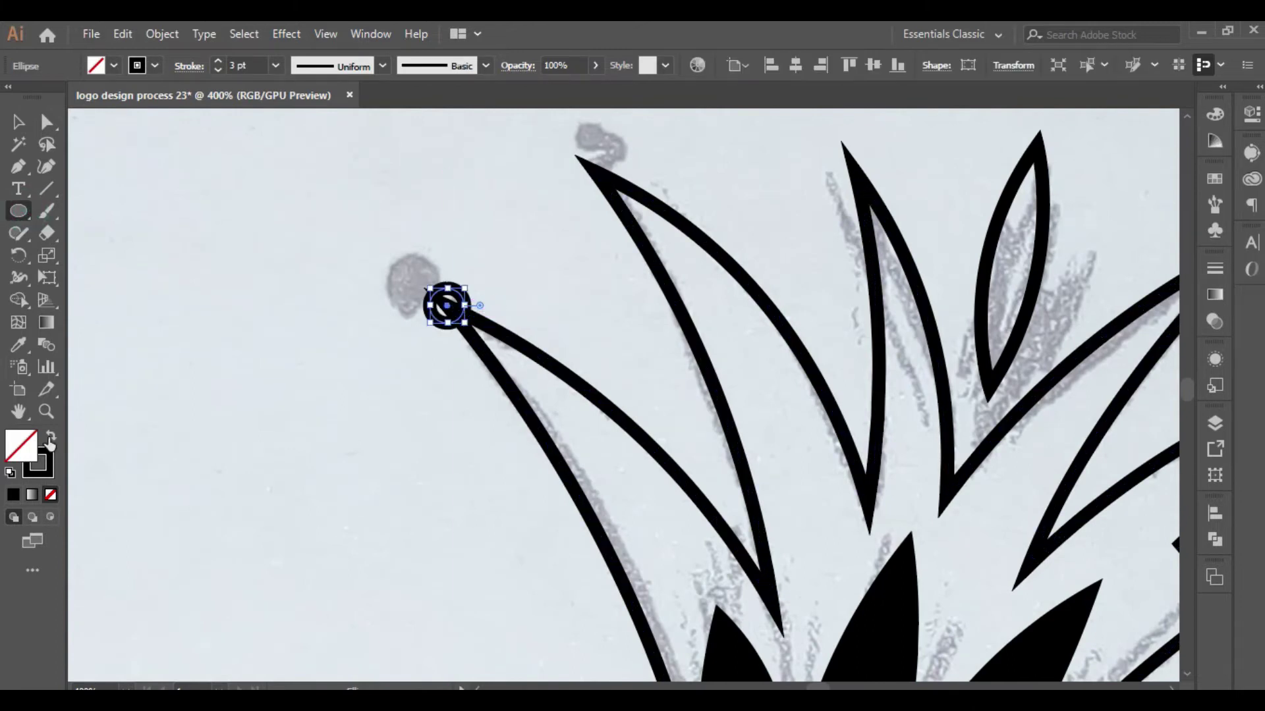
click(50, 439)
key(v)
scroll(438, 307, up, 2)
mouse_move(437, 282)
mouse_down()
mouse_move(521, 267)
mouse_move(643, 161)
mouse_up()
- Alt-drag copies of the dot onto the remaining petal tips
scroll(521, 267, up, 1)
click(305, 426)
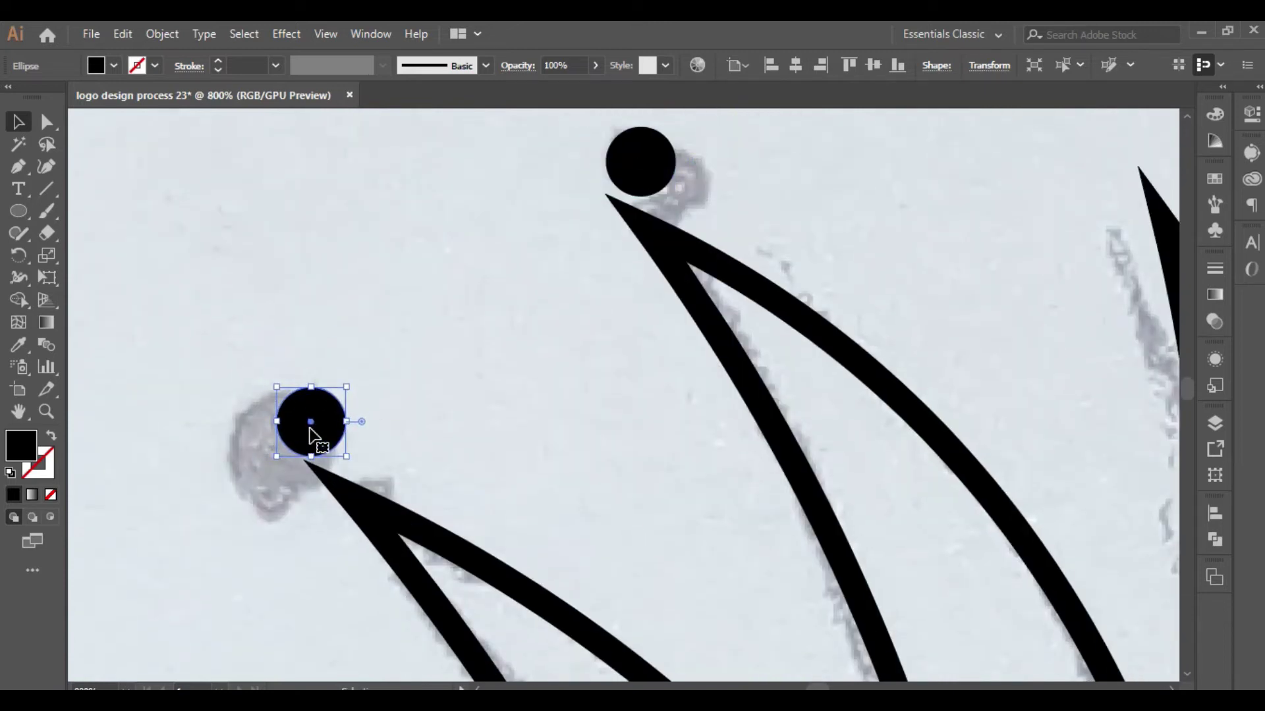
scroll(310, 435, down, 3)
mouse_move(401, 339)
mouse_down()
mouse_move(282, 263)
mouse_move(687, 265)
mouse_up()
scroll(282, 264, up, 2)
scroll(687, 265, down, 3)
scroll(498, 267, up, 2)
drag(415, 270, 672, 374)
scroll(415, 274, up, 2)
scroll(671, 374, down, 2)
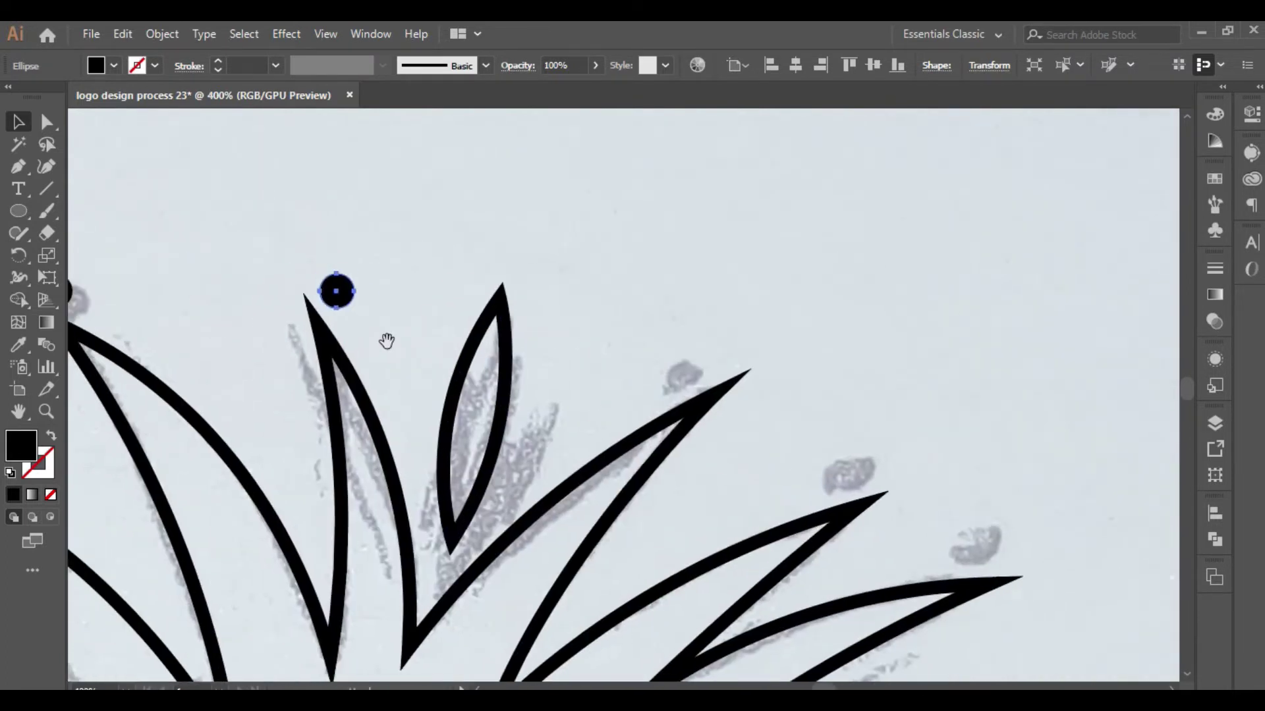
scroll(386, 339, up, 1)
mouse_move(334, 298)
mouse_down()
mouse_move(872, 395)
mouse_move(924, 373)
mouse_up()
click(831, 392)
scroll(831, 392, down, 1)
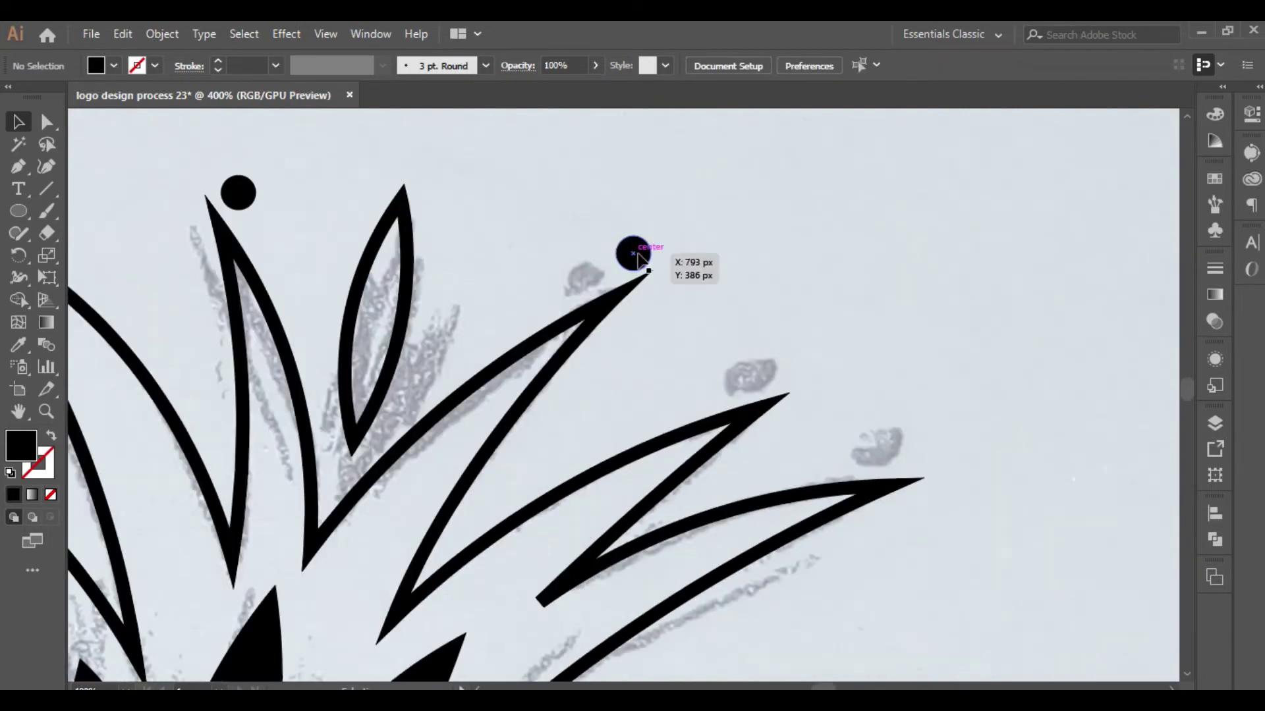
drag(633, 253, 779, 374)
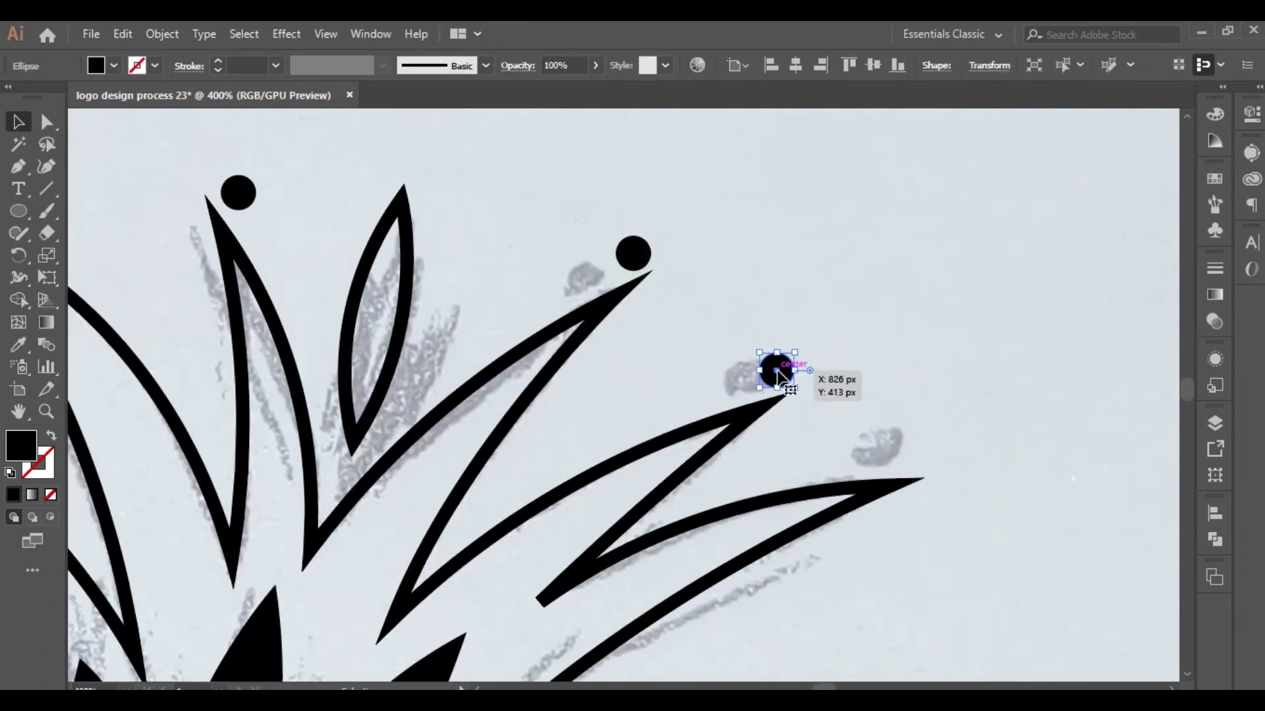
scroll(750, 366, up, 1)
drag(750, 368, 946, 476)
click(879, 470)
scroll(880, 471, down, 1)
scroll(879, 470, up, 1)
drag(423, 333, 296, 432)
- Nudge the top and lower dots so each of the six petal tips is capped exactly
scroll(306, 436, up, 1)
key(Right)
key(Right)
key(Right)
key(Right)
key(Right)
key(Right)
scroll(264, 414, up, 2)
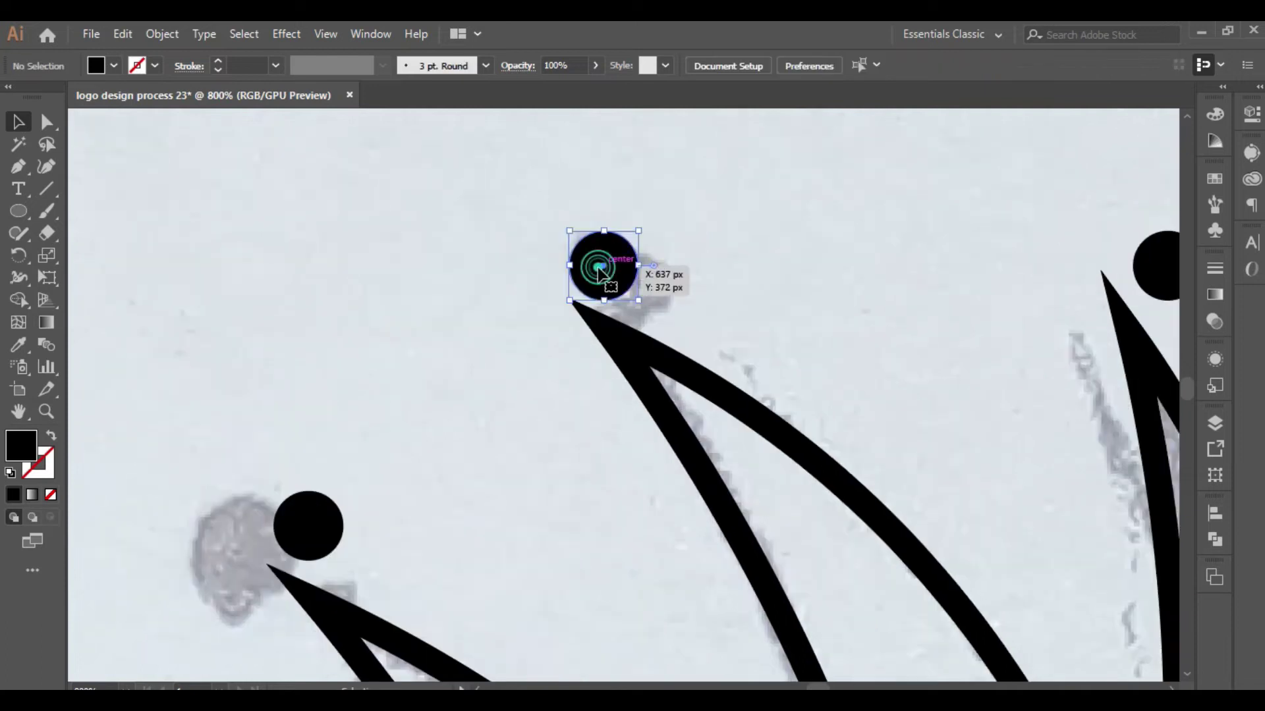
drag(601, 268, 605, 268)
scroll(440, 389, down, 1)
click(492, 409)
scroll(336, 459, up, 1)
click(381, 428)
drag(385, 438, 377, 438)
scroll(593, 296, up, 1)
click(682, 228)
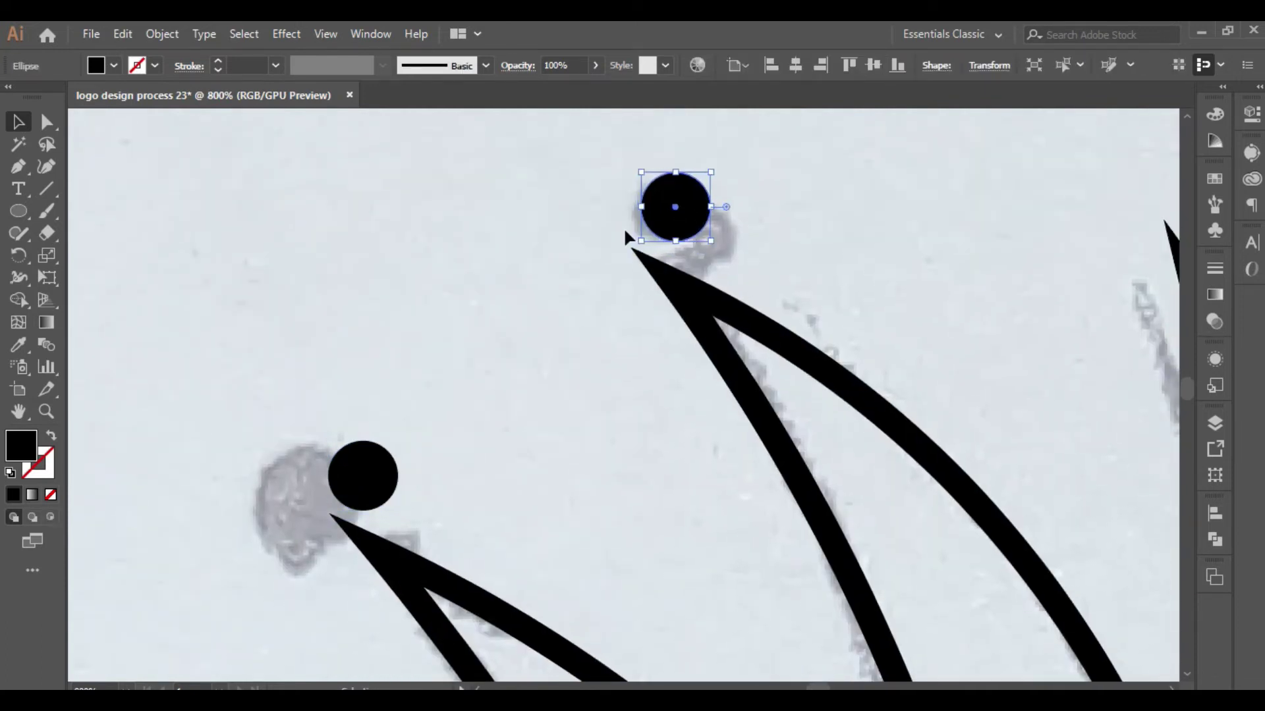
scroll(623, 227, down, 2)
scroll(439, 310, up, 1)
scroll(563, 289, down, 2)
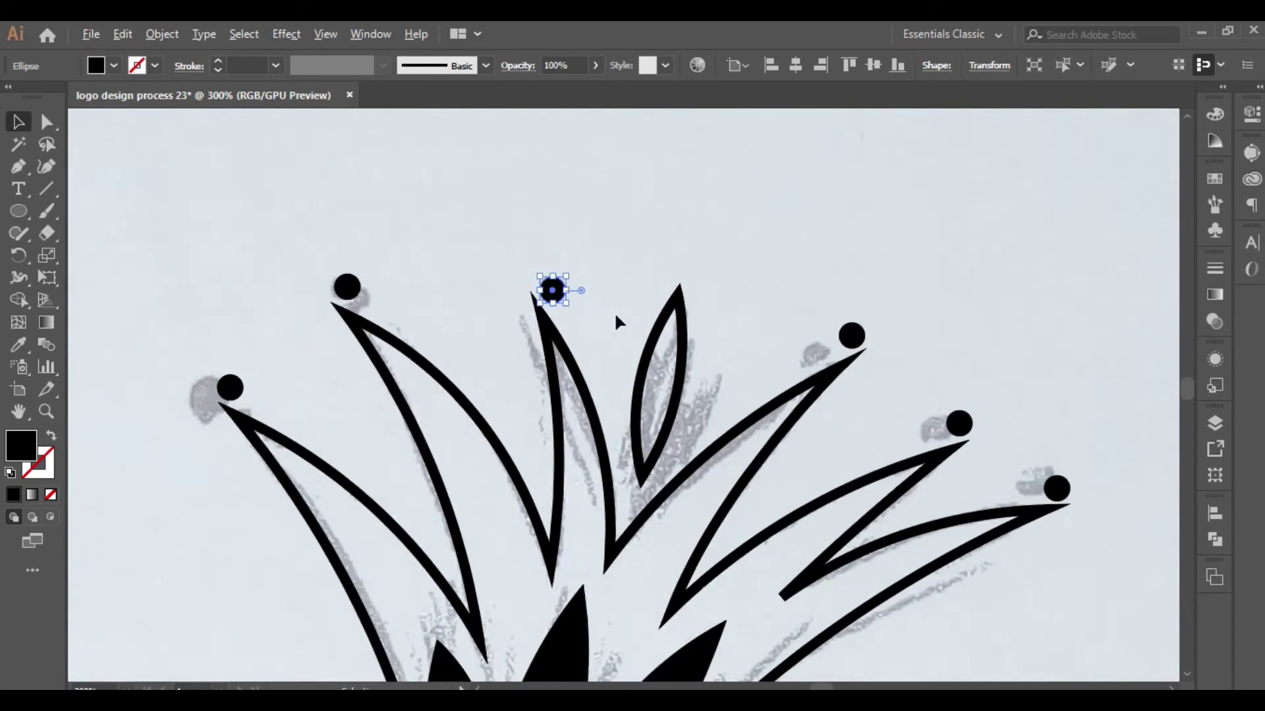
mouse_move(224, 369)
mouse_down()
mouse_move(263, 361)
mouse_move(432, 400)
mouse_up()
scroll(302, 366, down, 1)
click(432, 400)
scroll(430, 397, down, 1)
scroll(424, 374, down, 2)
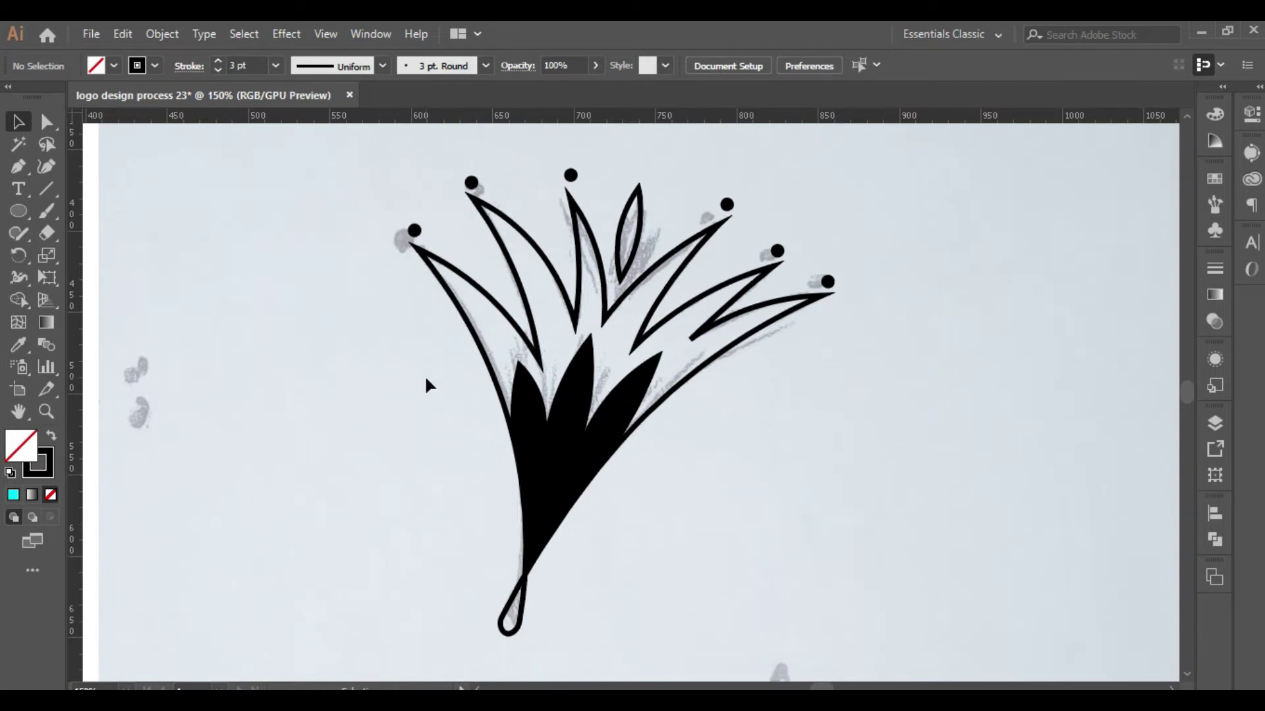
scroll(424, 374, down, 3)
- Fill the loop at the stem tip solid black with the Shape Builder
scroll(539, 447, up, 3)
drag(539, 447, 677, 537)
click(19, 299)
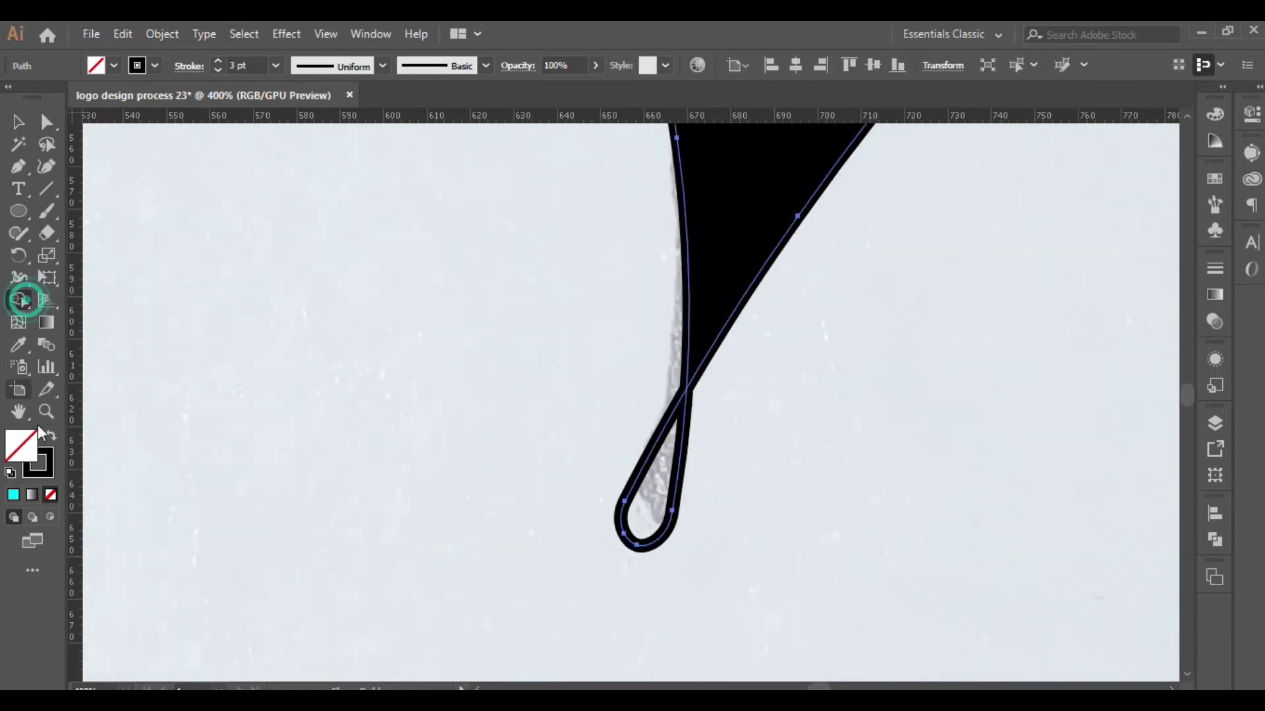
key(shift+x)
click(662, 487)
key(v)
click(438, 418)
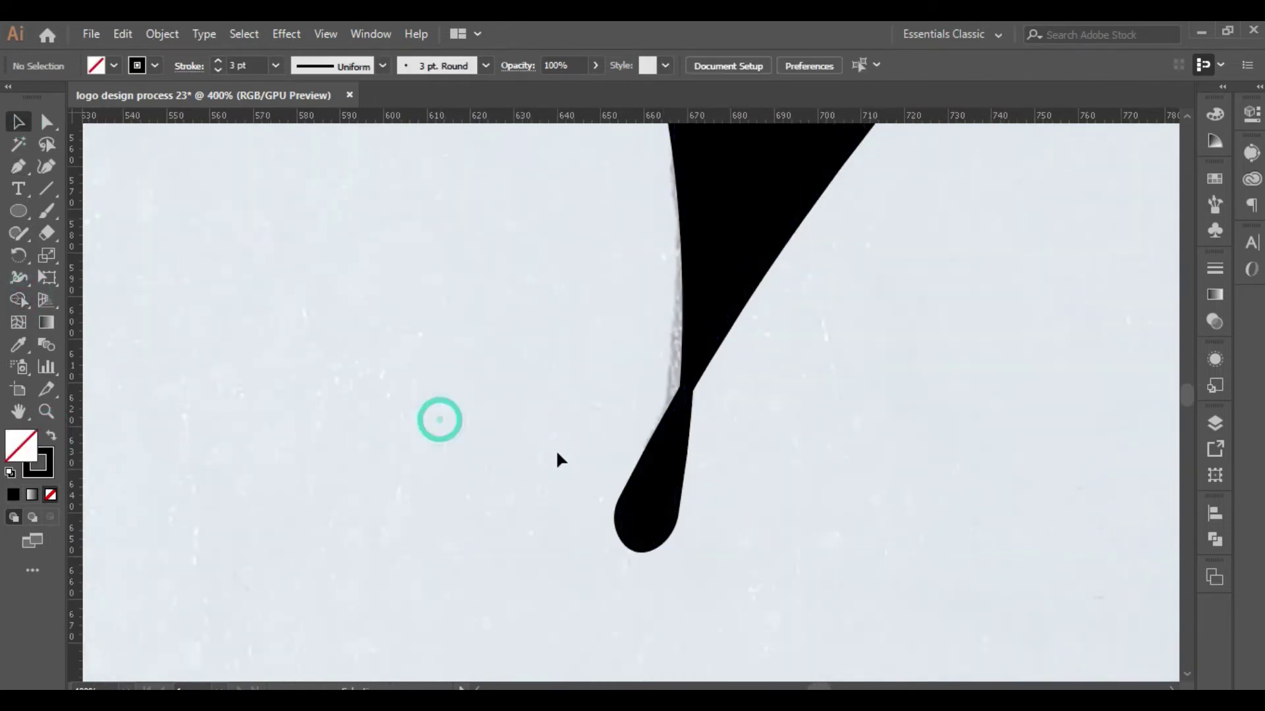
scroll(555, 449, down, 3)
click(578, 473)
- Thicken the flower outlines to 4 pt and expand them into filled shapes
mouse_move(535, 395)
mouse_down()
mouse_move(504, 457)
mouse_move(500, 407)
mouse_up()
scroll(500, 475, down, 3)
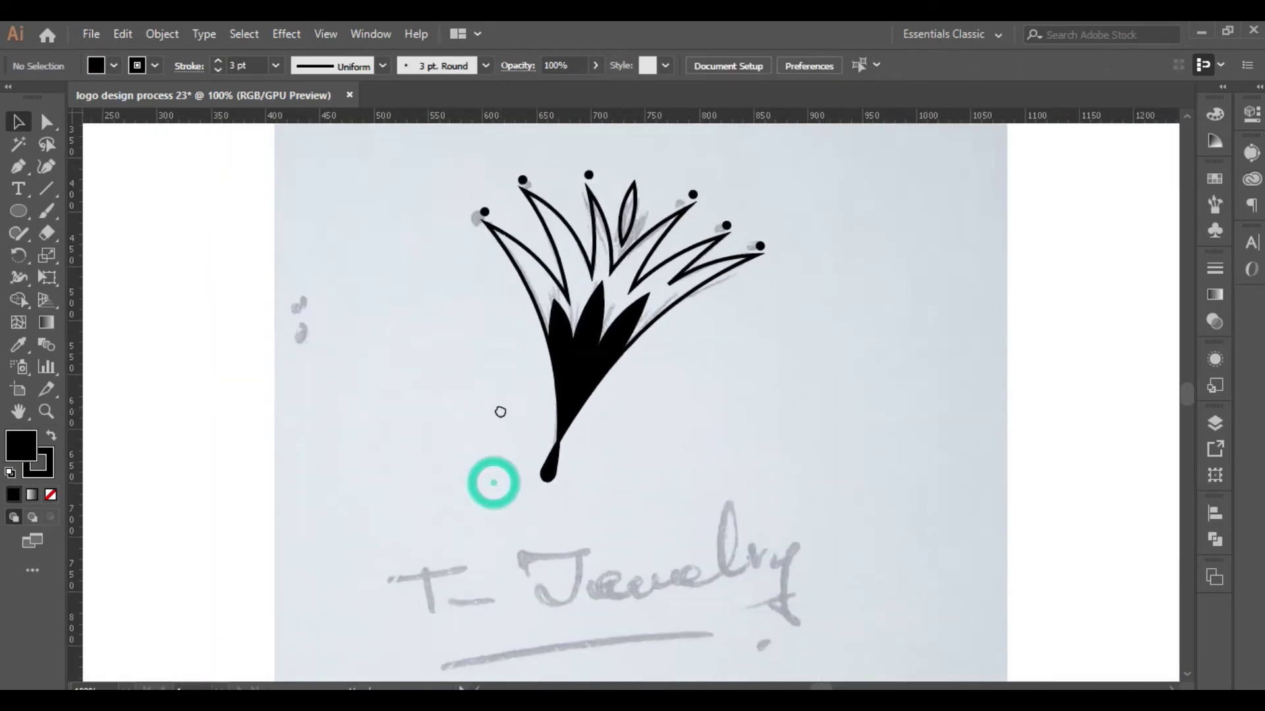
scroll(501, 407, up, 3)
click(523, 339)
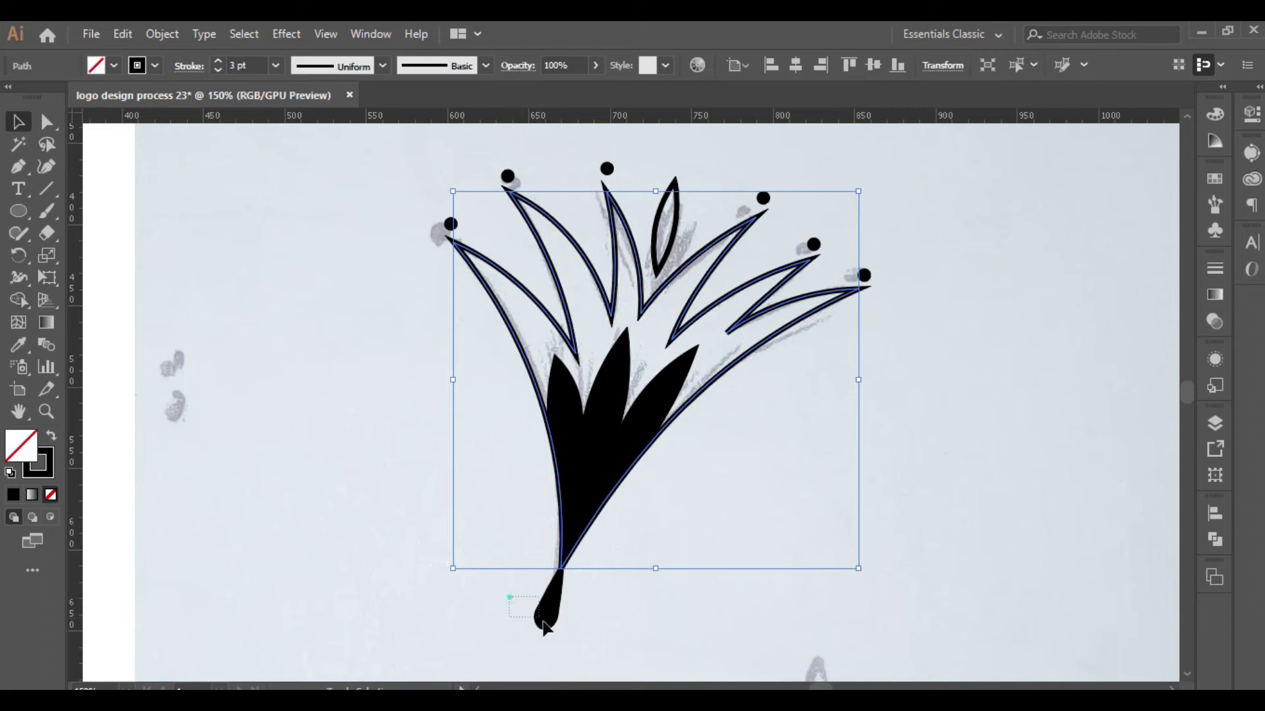
click(218, 61)
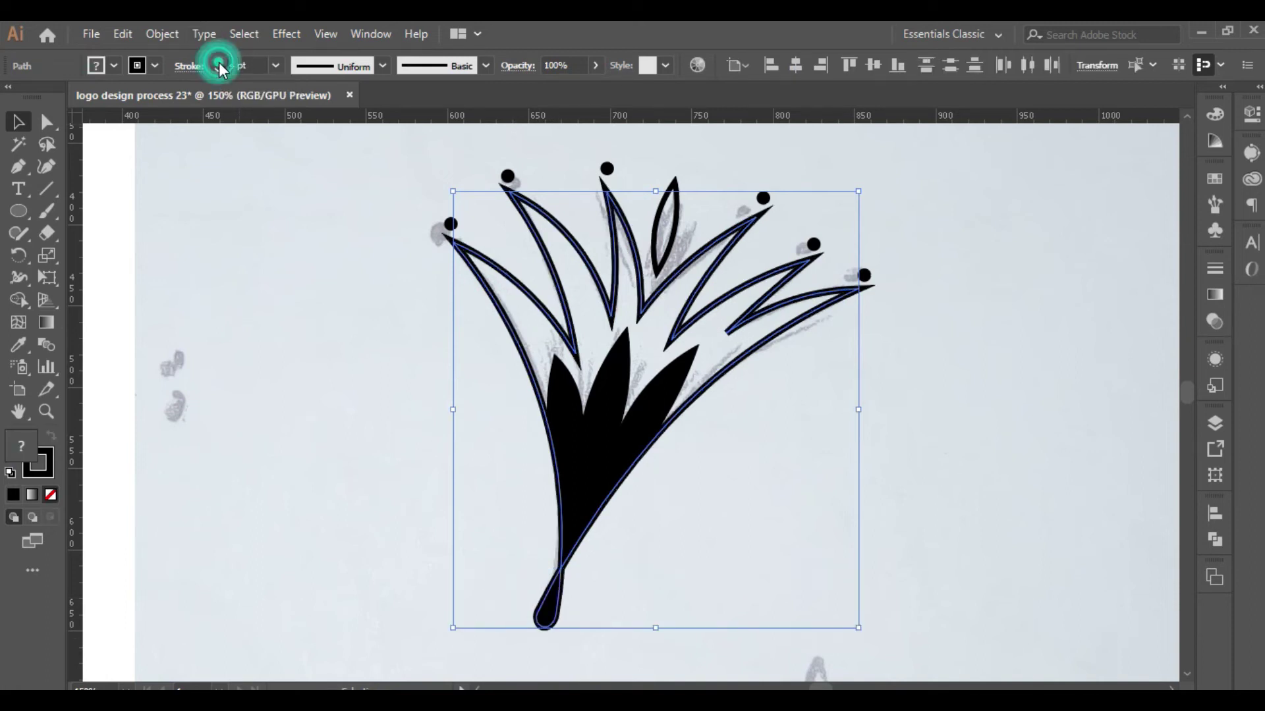
click(162, 33)
click(257, 227)
click(425, 474)
click(473, 567)
- Group the expanded flower artwork together with the stem drop
click(558, 573)
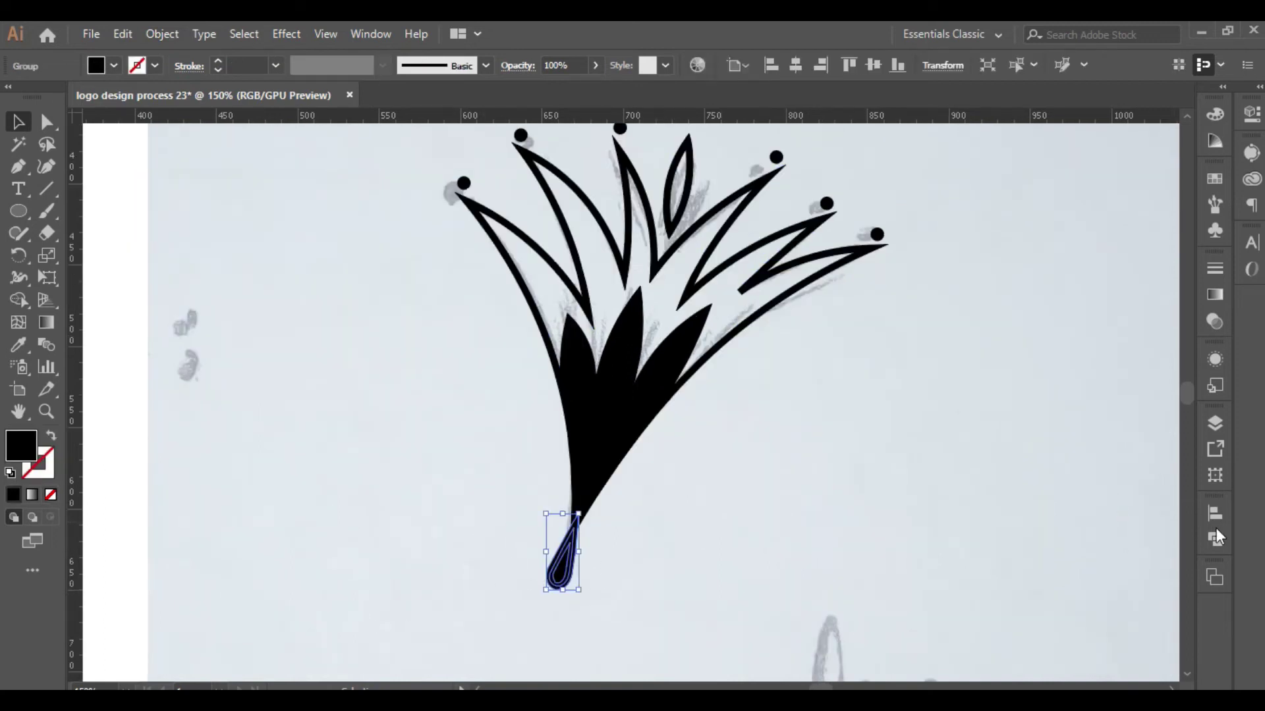
click(1215, 539)
click(1161, 505)
click(635, 531)
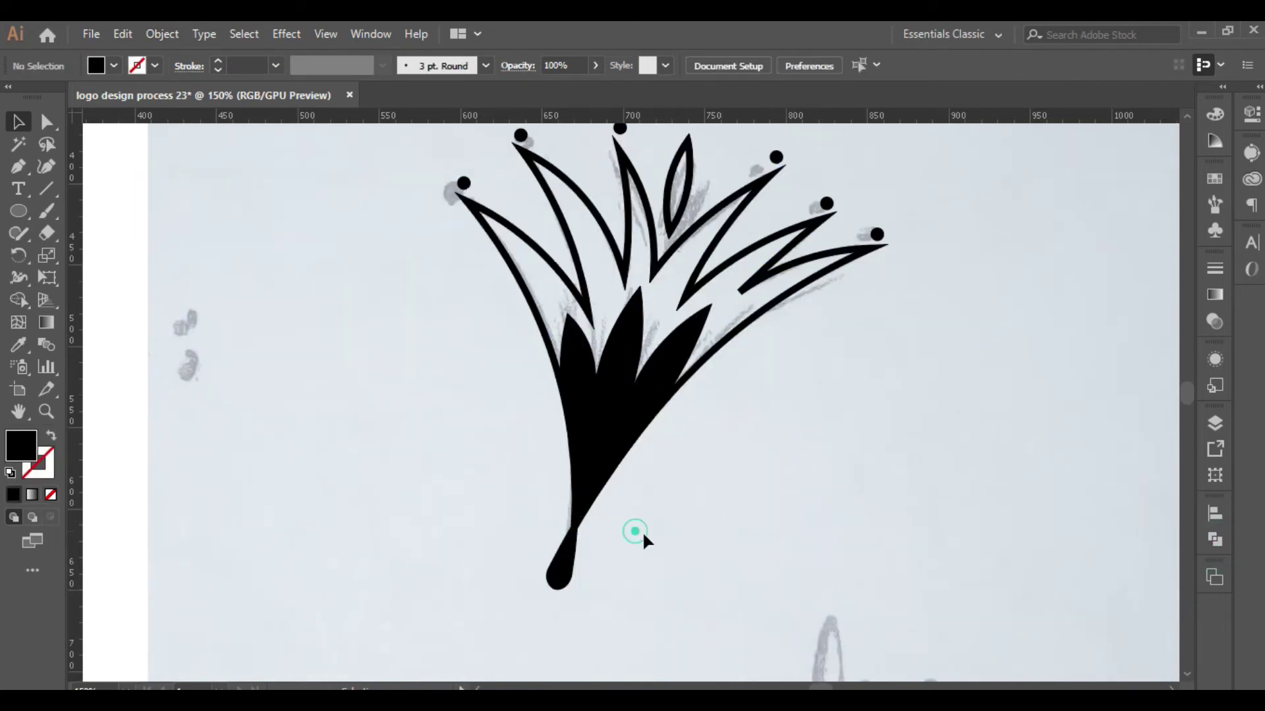
scroll(669, 474, up, 1)
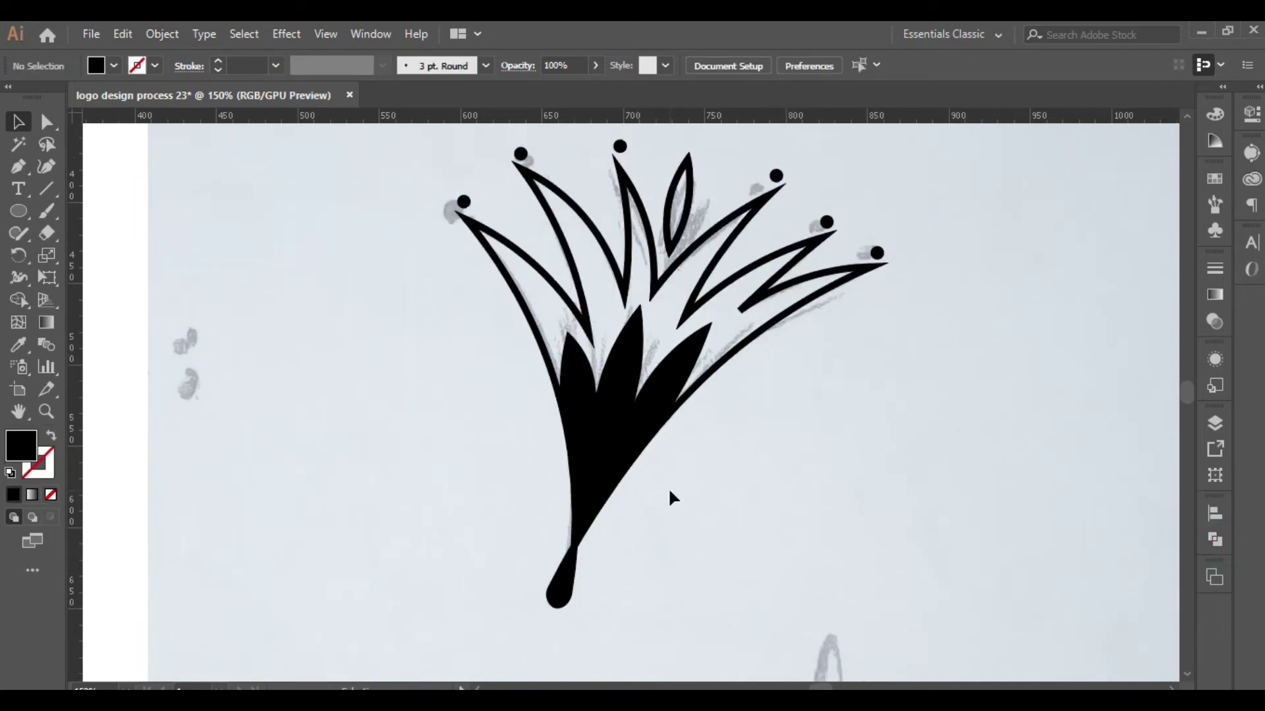
drag(671, 497, 546, 336)
shift+click(561, 586)
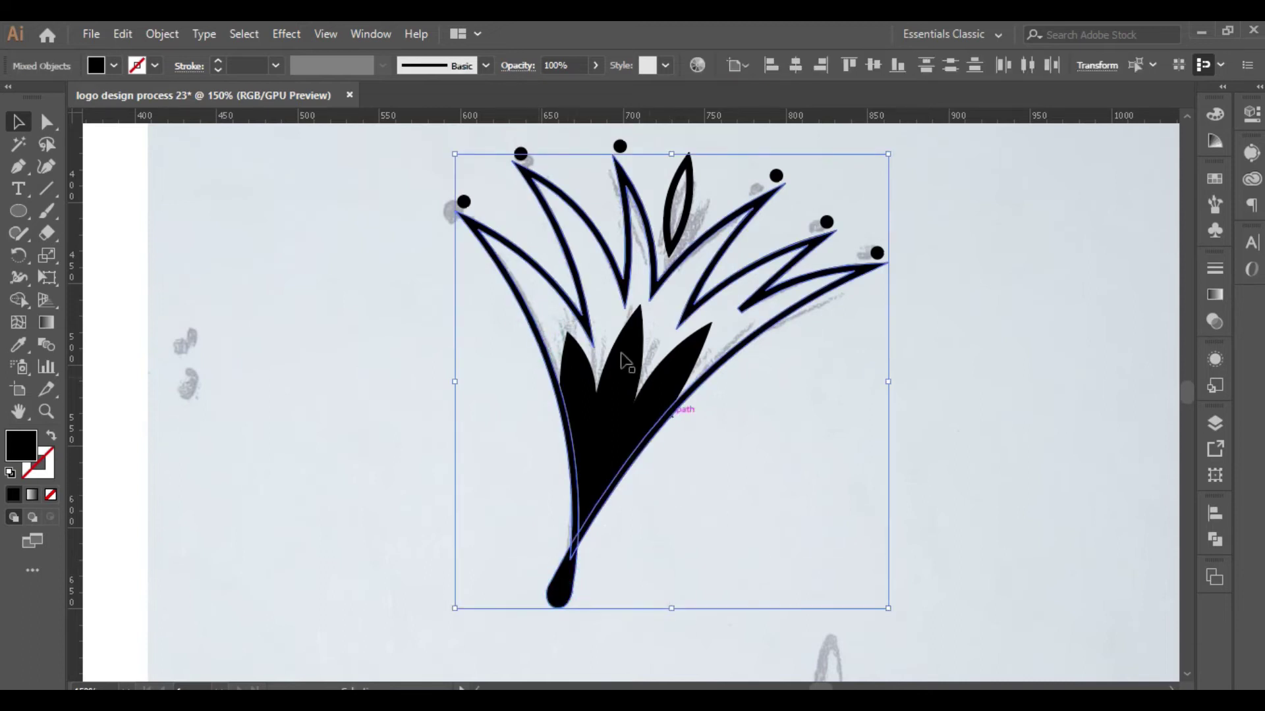
right_click(564, 306)
click(551, 592)
drag(551, 592, 531, 329)
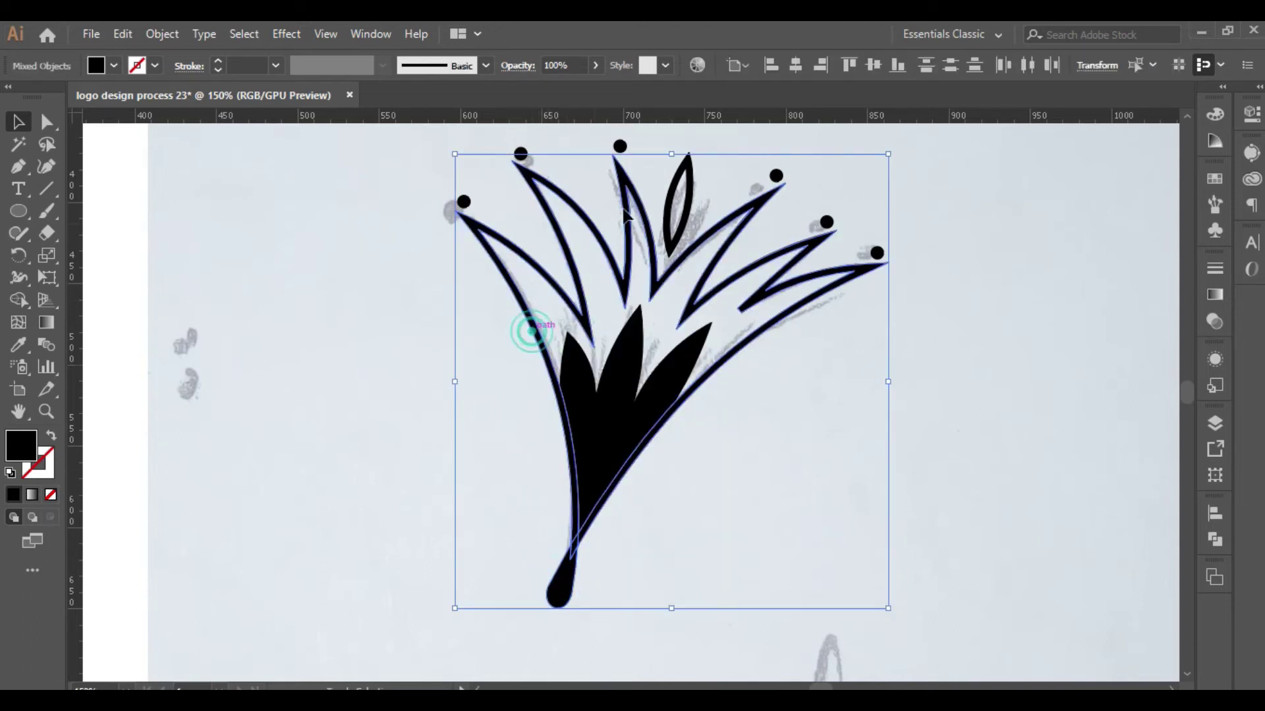
right_click(675, 199)
click(718, 448)
- Group the flower together with its leaf-tip dots
scroll(610, 303, down, 3)
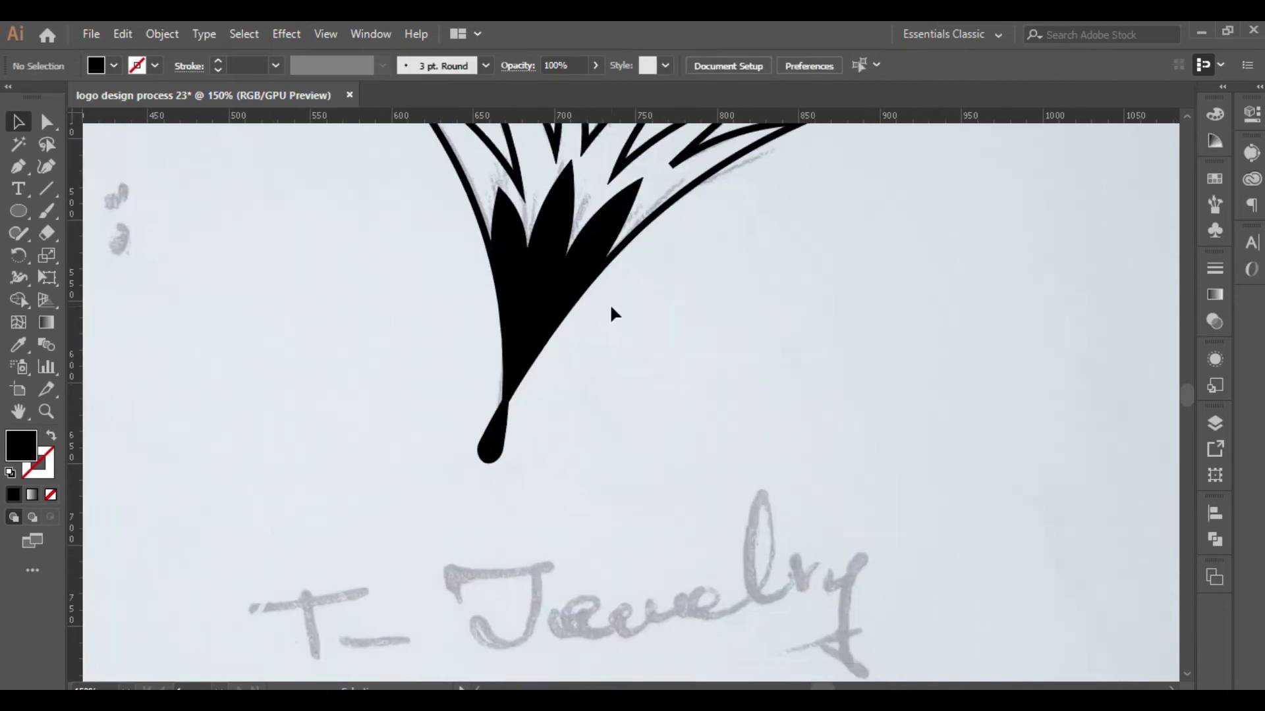
key(ctrl+minus)
click(757, 226)
shift+click(724, 208)
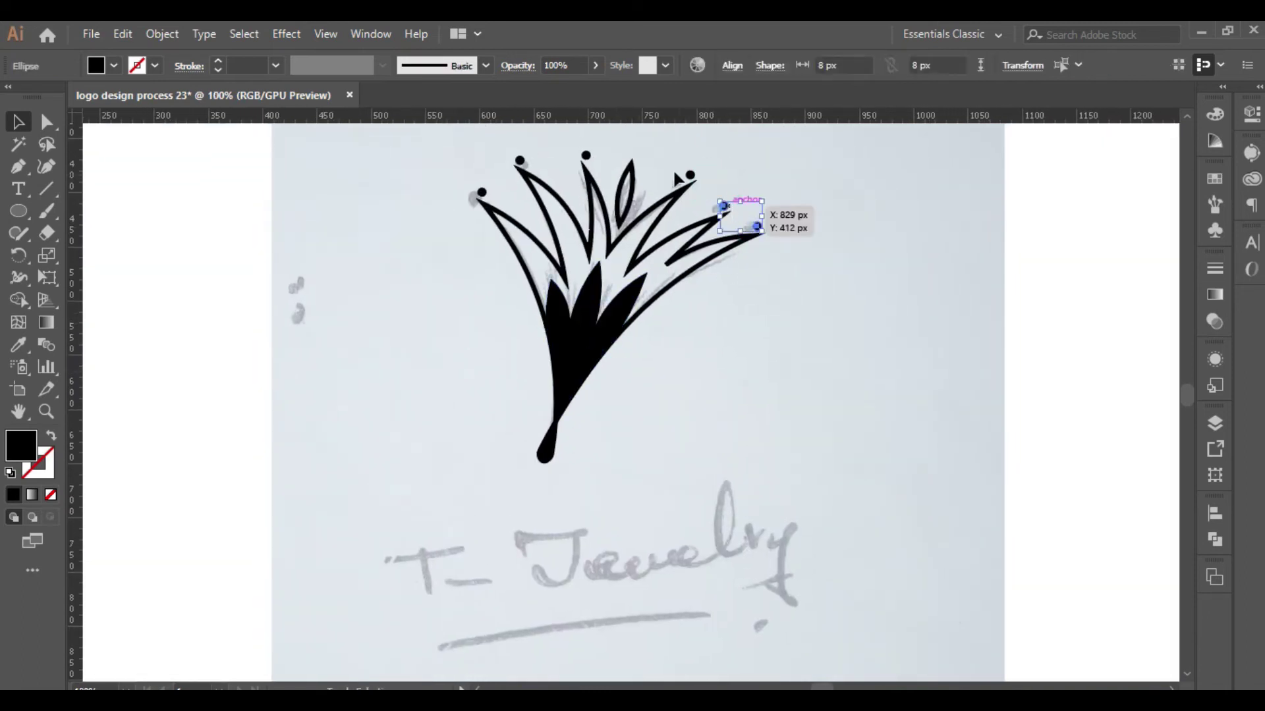
drag(601, 167, 508, 132)
right_click(488, 193)
click(550, 314)
click(465, 405)
drag(398, 406, 405, 371)
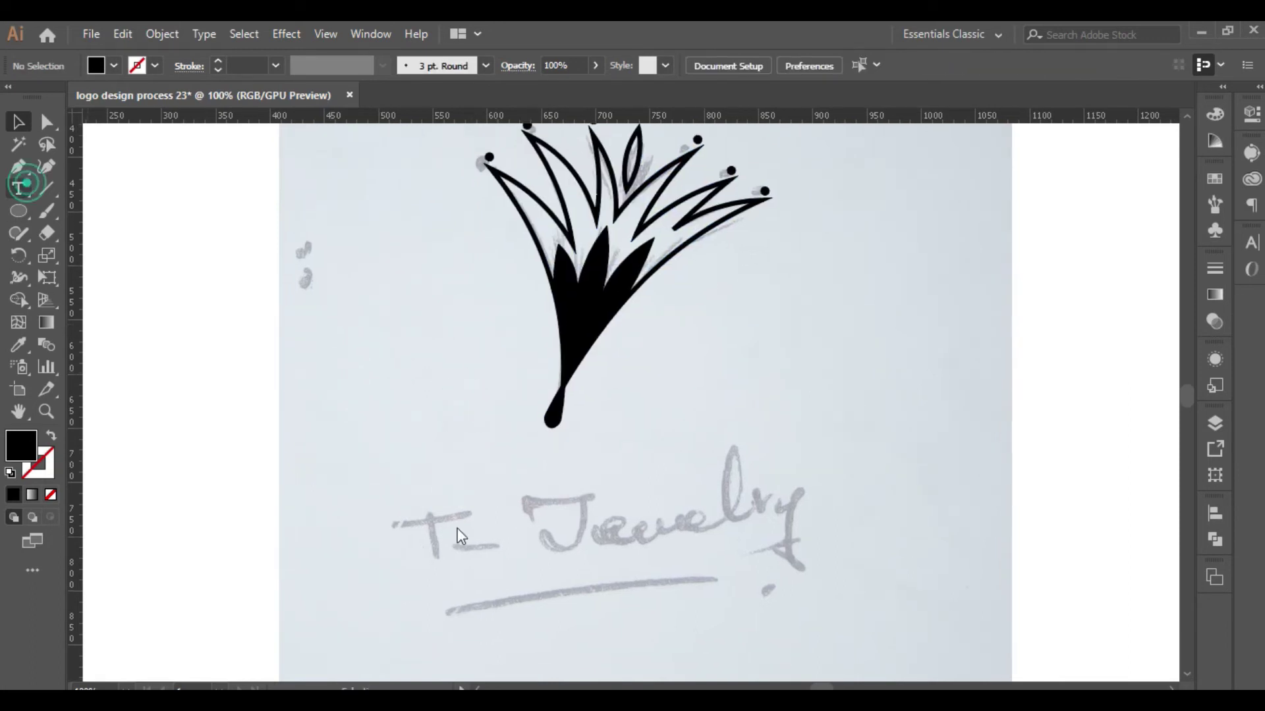
- Type 'T jewelry' at 60 pt over the sketched lettering
click(423, 525)
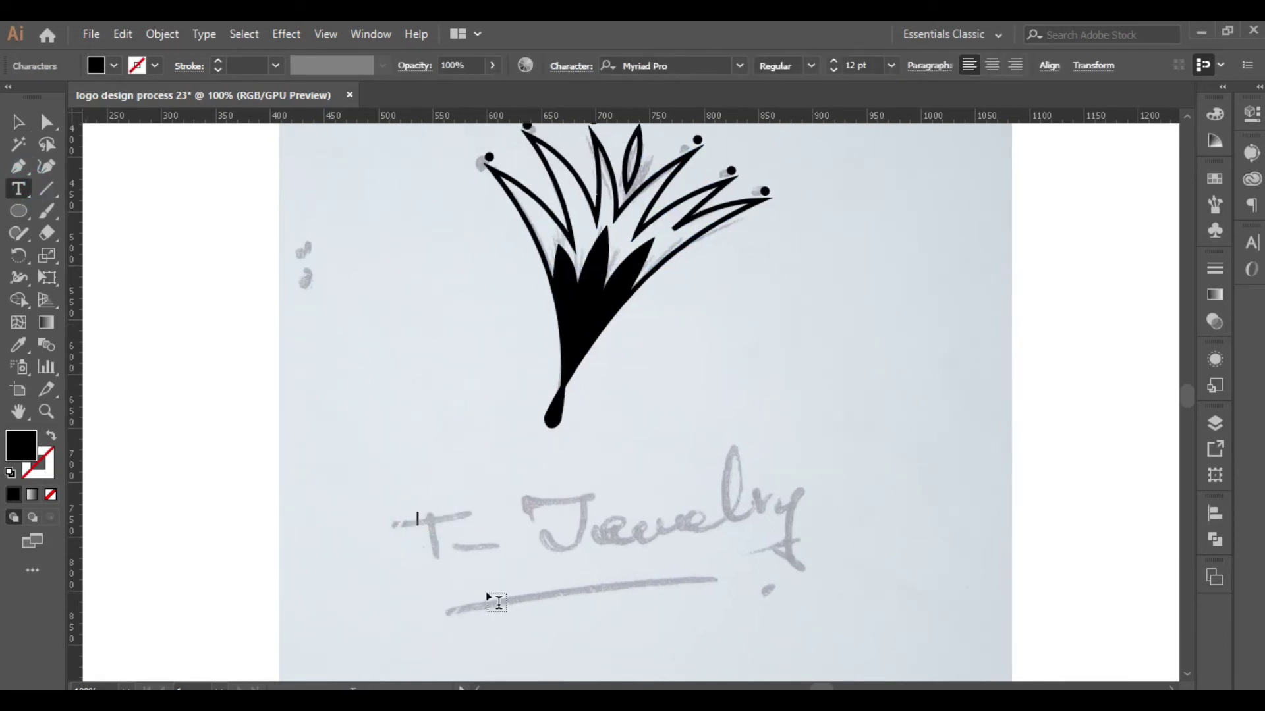
click(891, 66)
click(923, 381)
text(T jewelry)
key(Escape)
drag(420, 510, 381, 495)
drag(462, 509, 568, 537)
- Change the lowercase j in the text to a capital J
key(ctrl+t)
drag(526, 465, 504, 393)
double_click(531, 459)
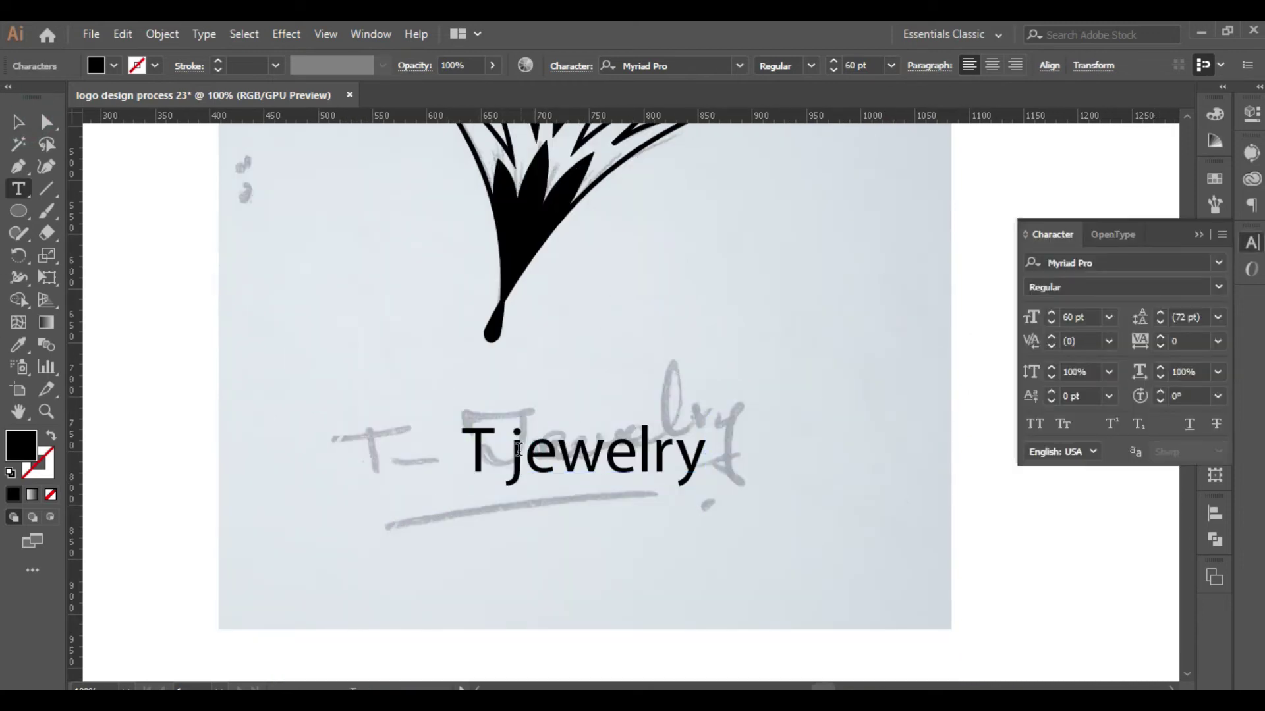
drag(525, 455, 511, 450)
text(J)
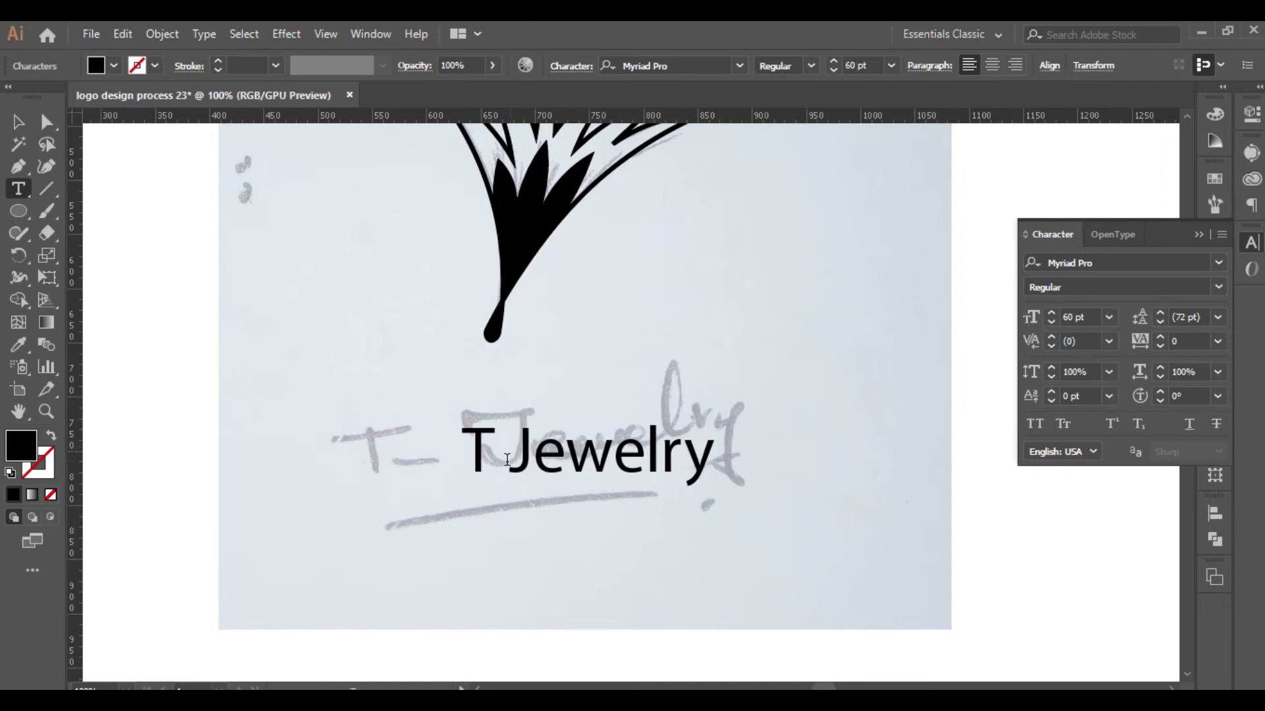
click(23, 121)
- Set the text in Monotype Corsiva and position it over the sketch
click(1089, 262)
text(Monotype Corsiva)
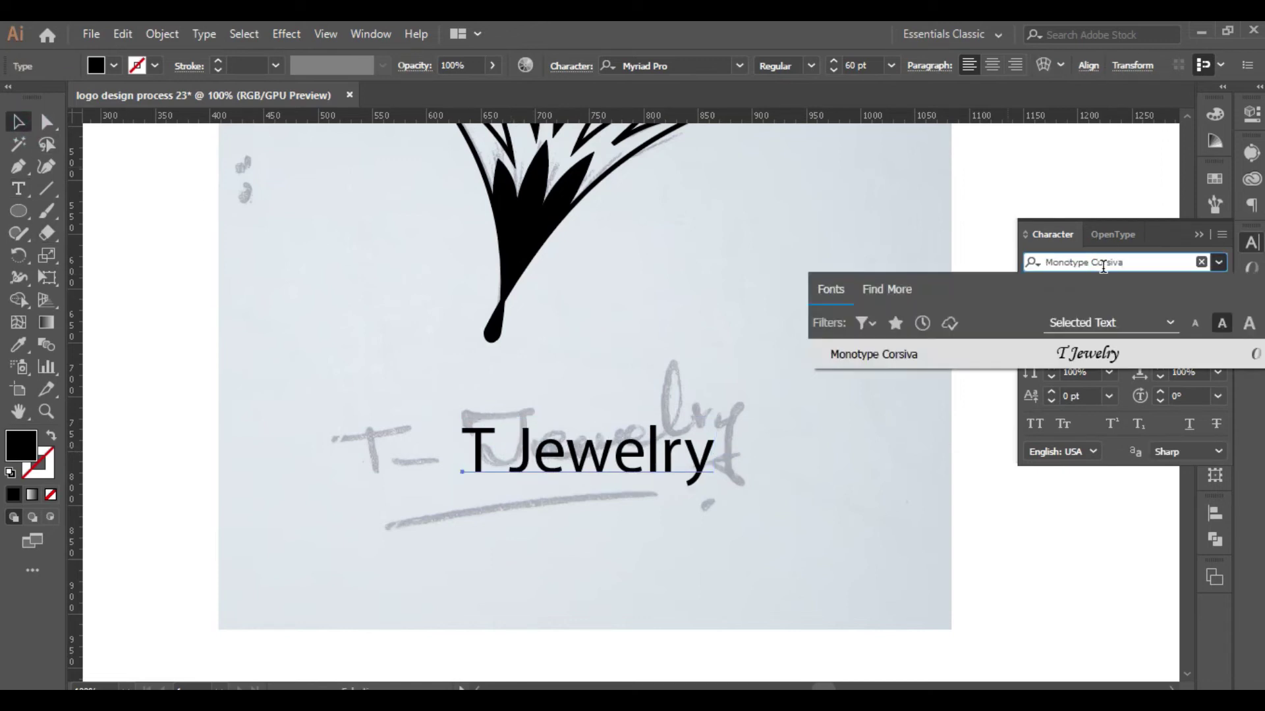
click(1069, 354)
drag(541, 459, 525, 462)
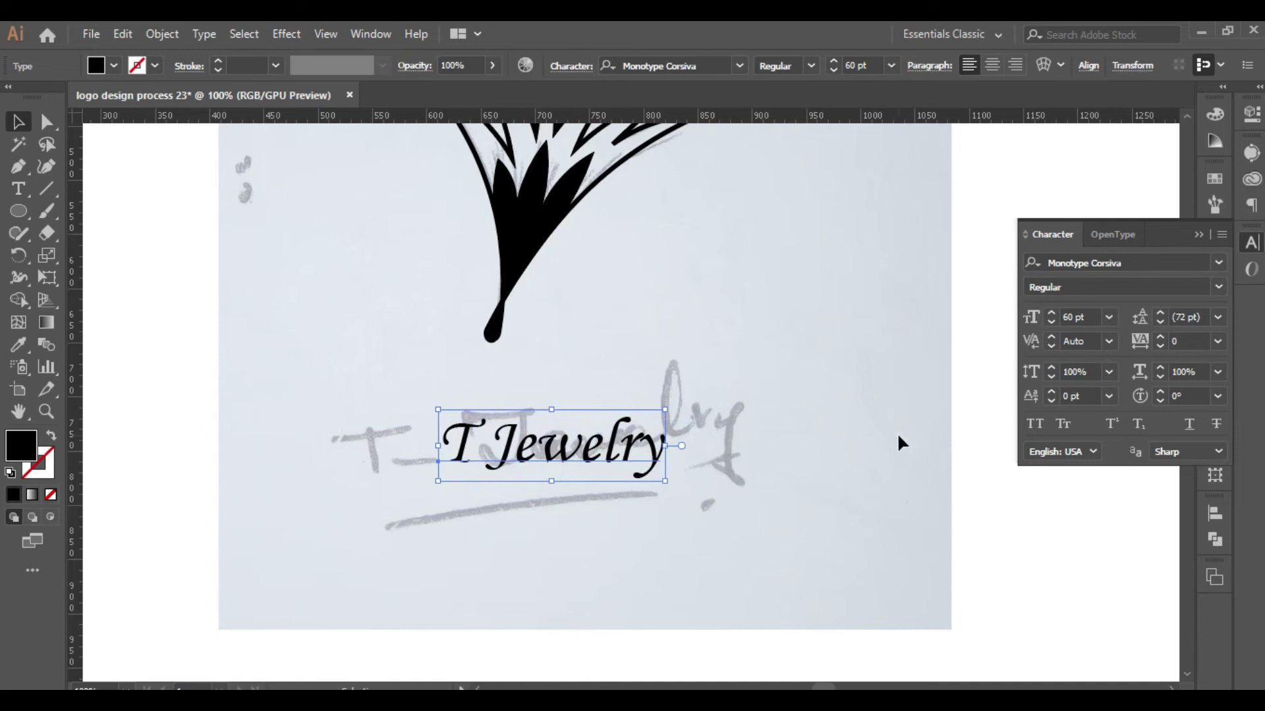
click(1109, 318)
click(1131, 650)
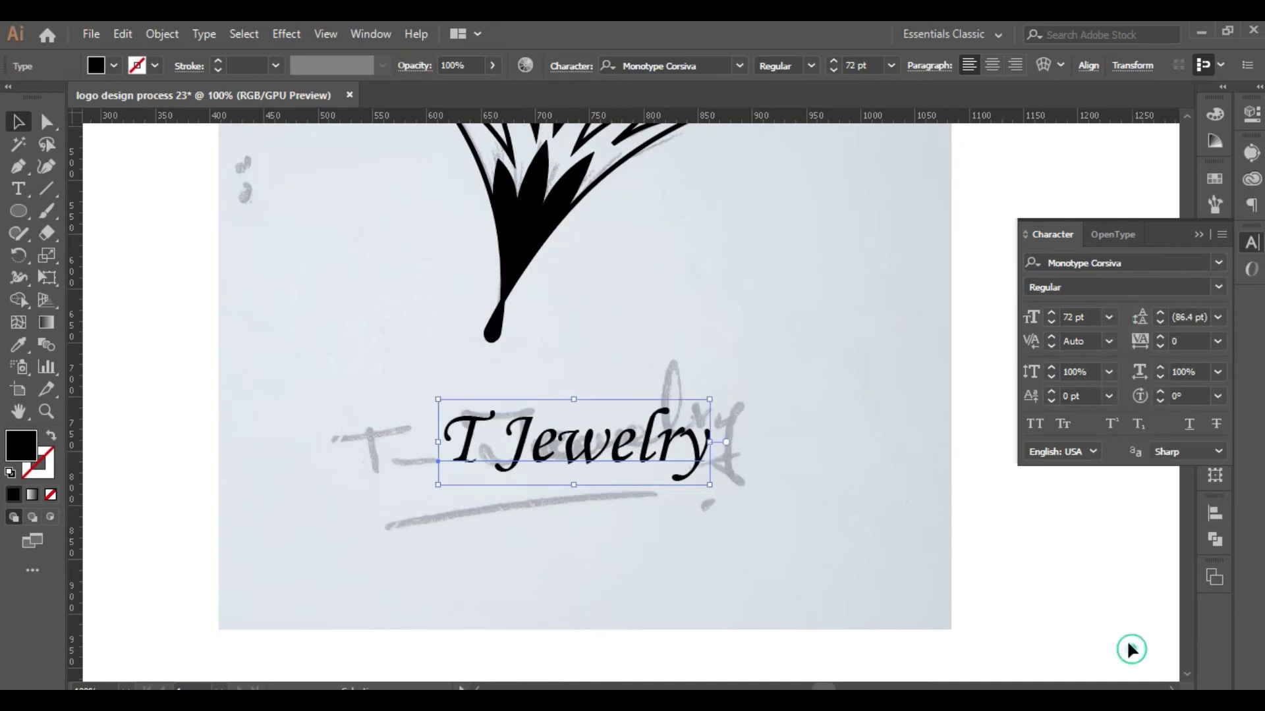
drag(606, 471, 532, 470)
- Set the font size to 100 pt, leaving letter spacing at 0
click(1217, 341)
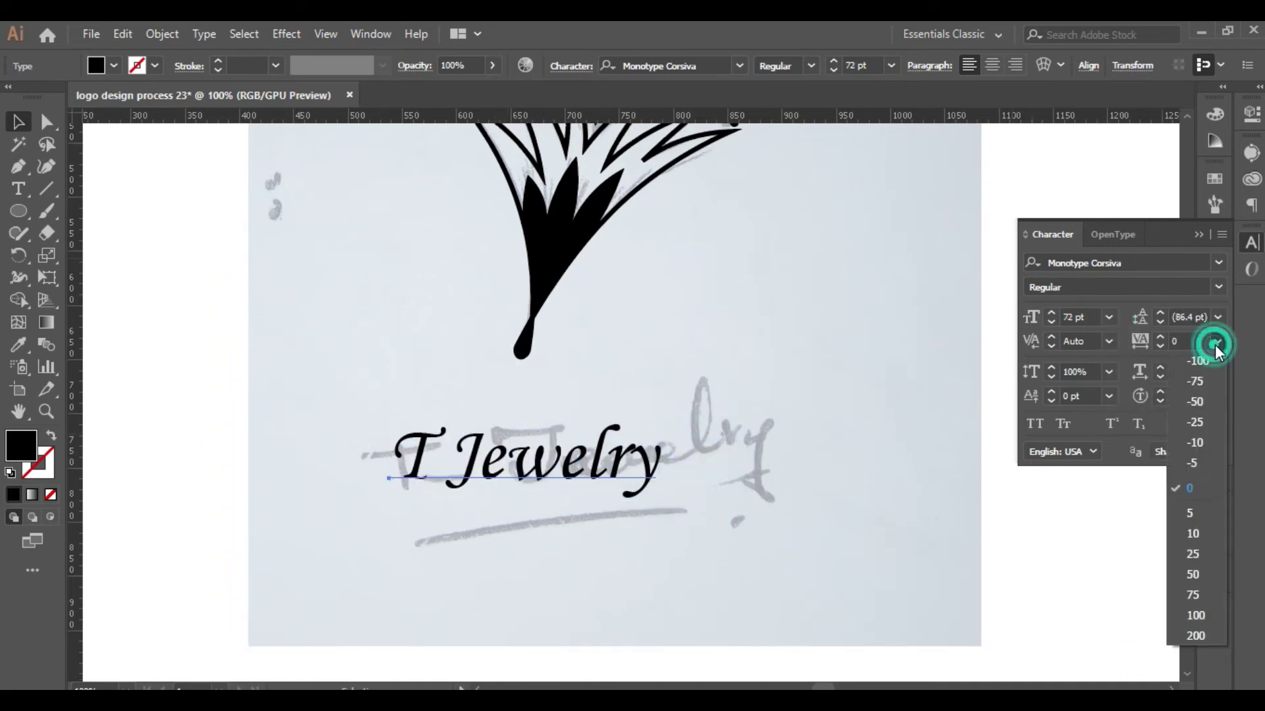
click(735, 530)
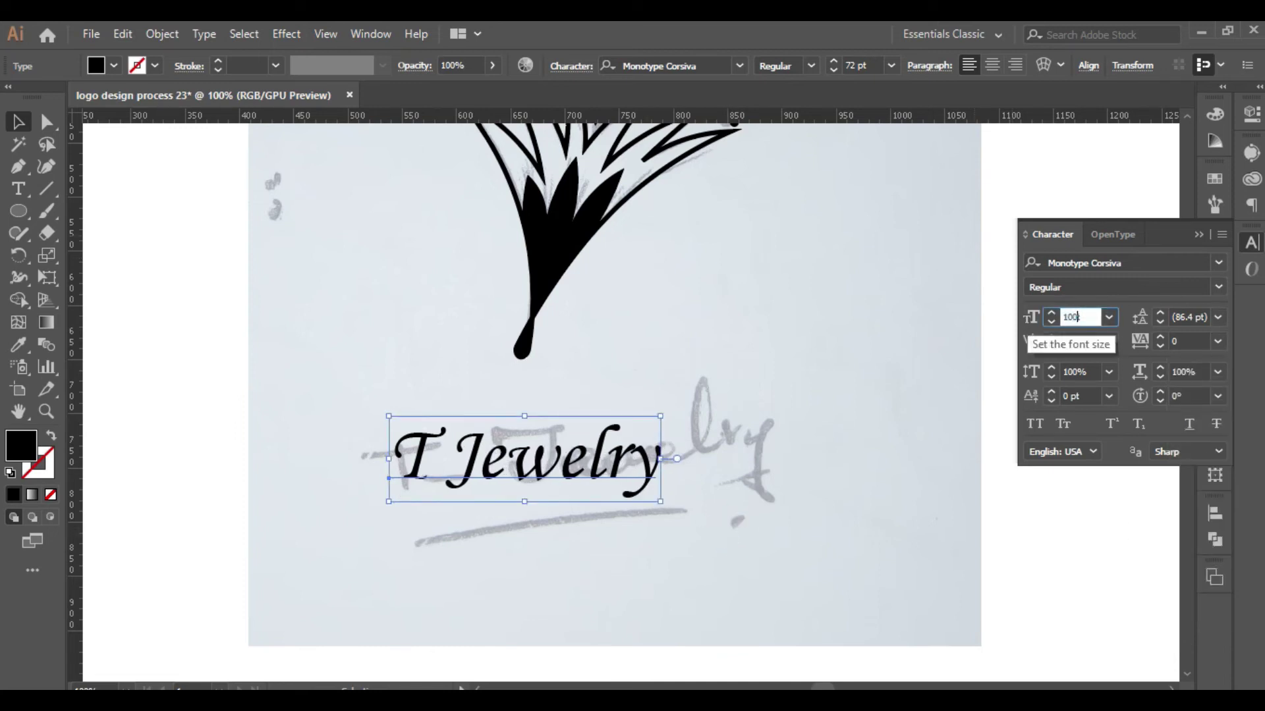
double_click(1075, 317)
text(100)
key(Return)
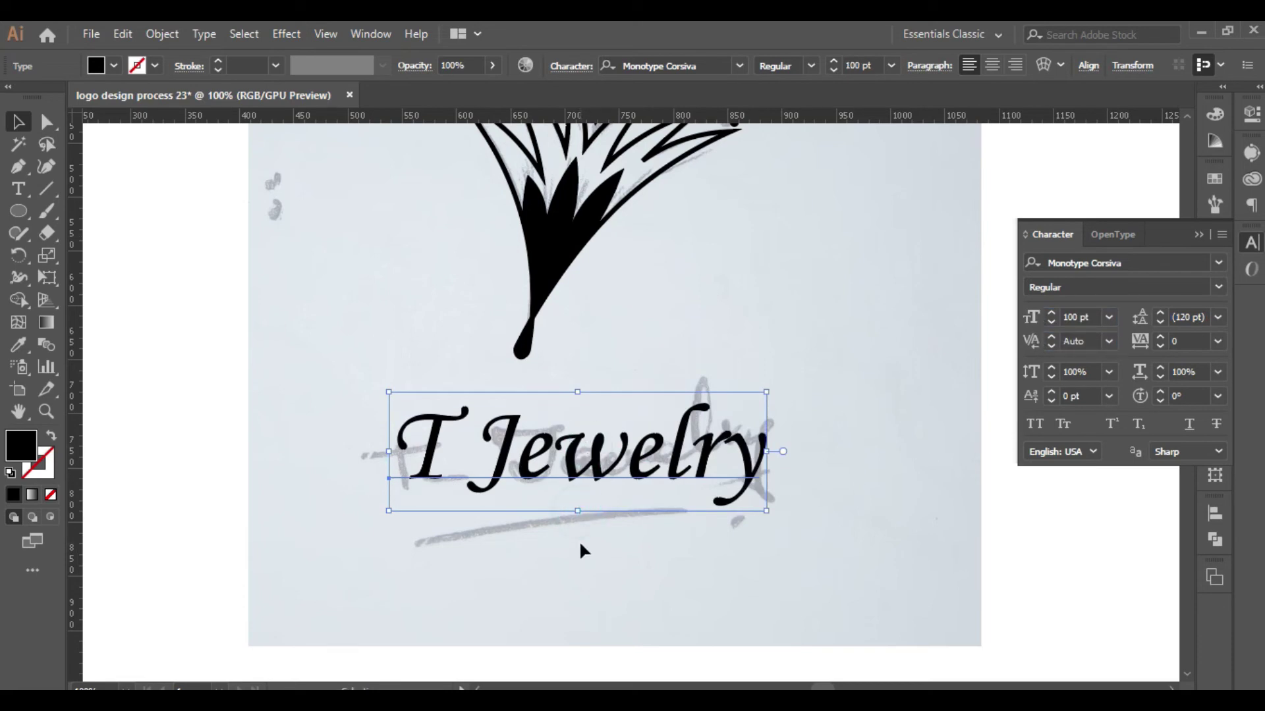
- Convert the T Jewelry text to outlines
right_click(565, 485)
click(718, 231)
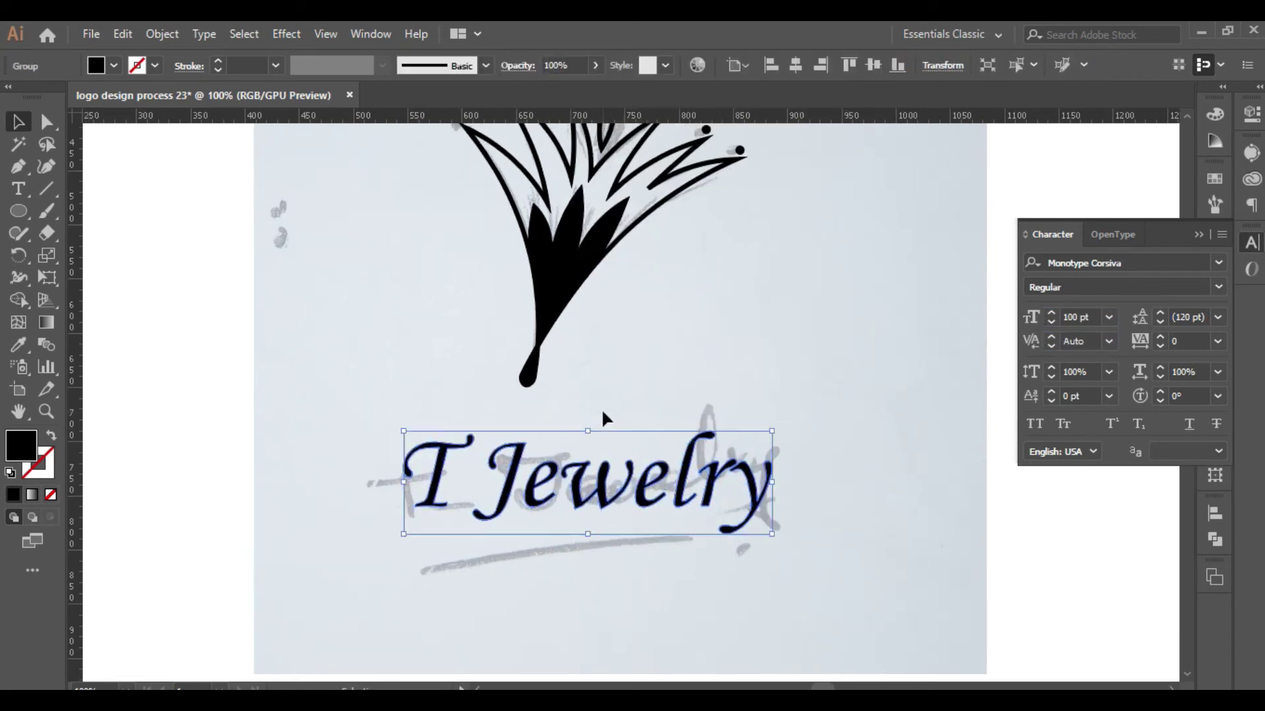
click(602, 408)
click(162, 33)
- Unlock all artwork and delete the reference sketch
click(323, 160)
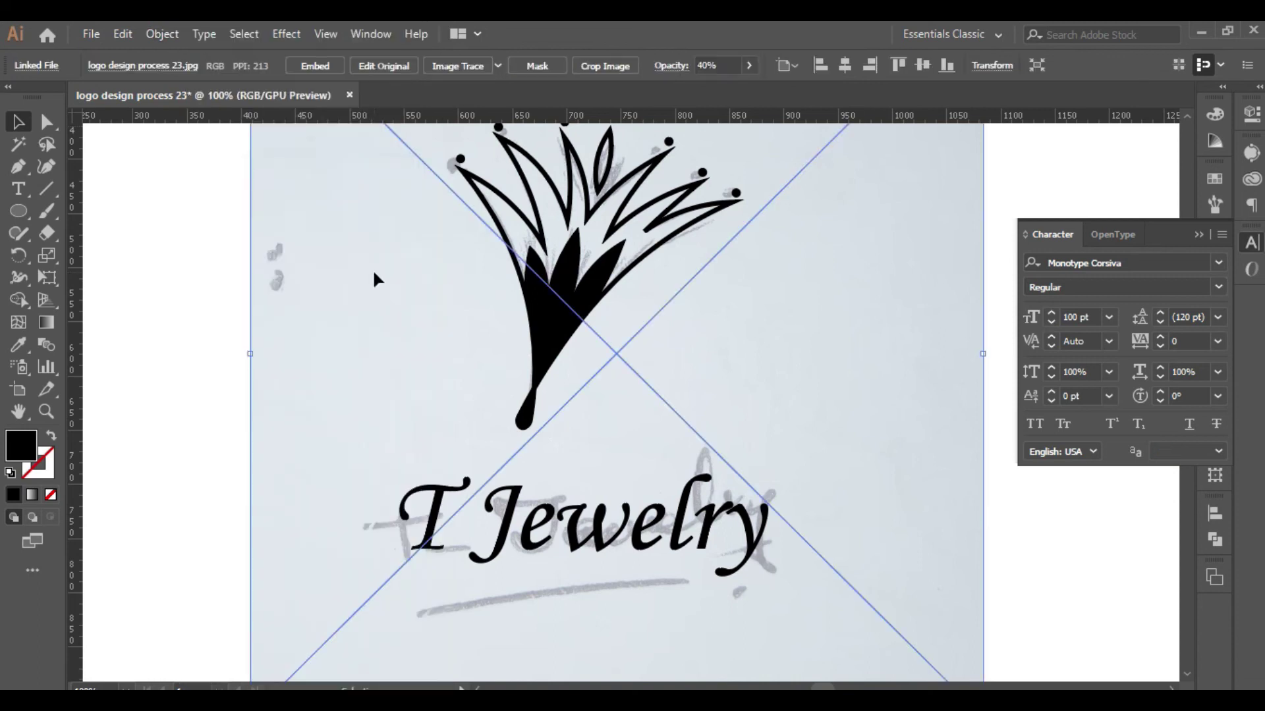
key(Delete)
scroll(945, 348, up, 2)
click(1199, 236)
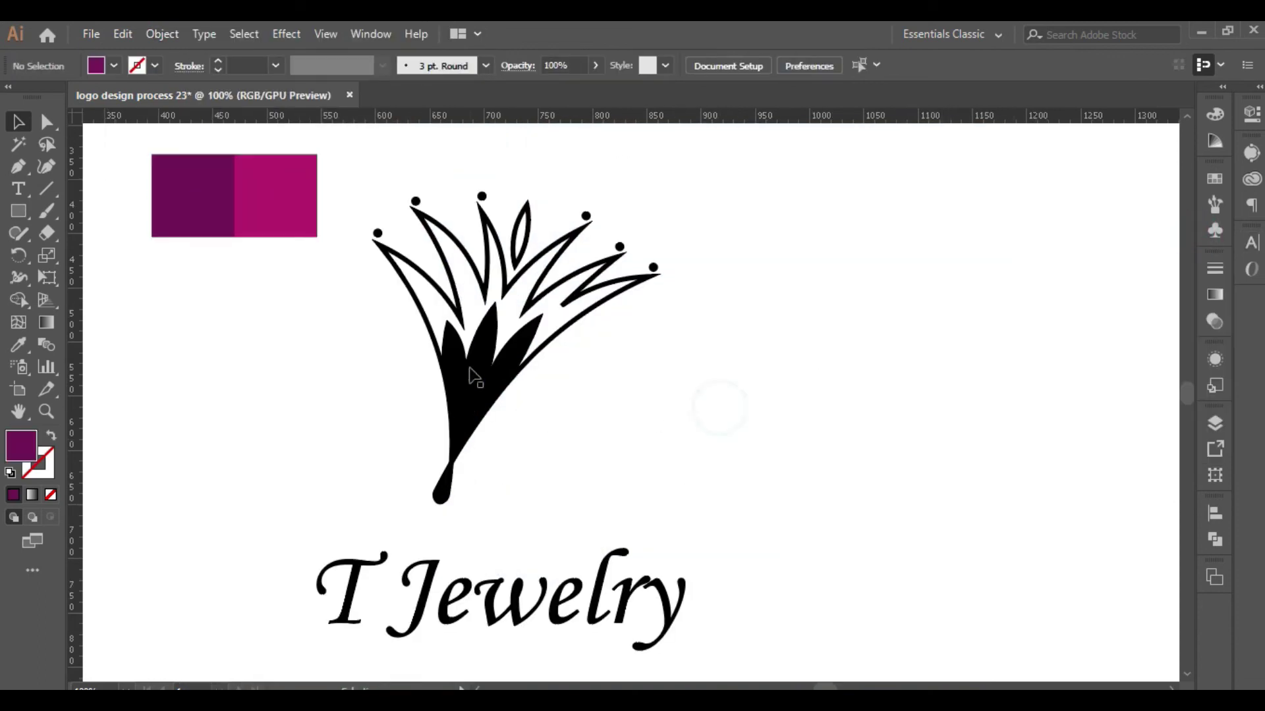
- Recolour the flower's inner leaves magenta with the Eyedropper
click(474, 368)
click(19, 344)
click(275, 190)
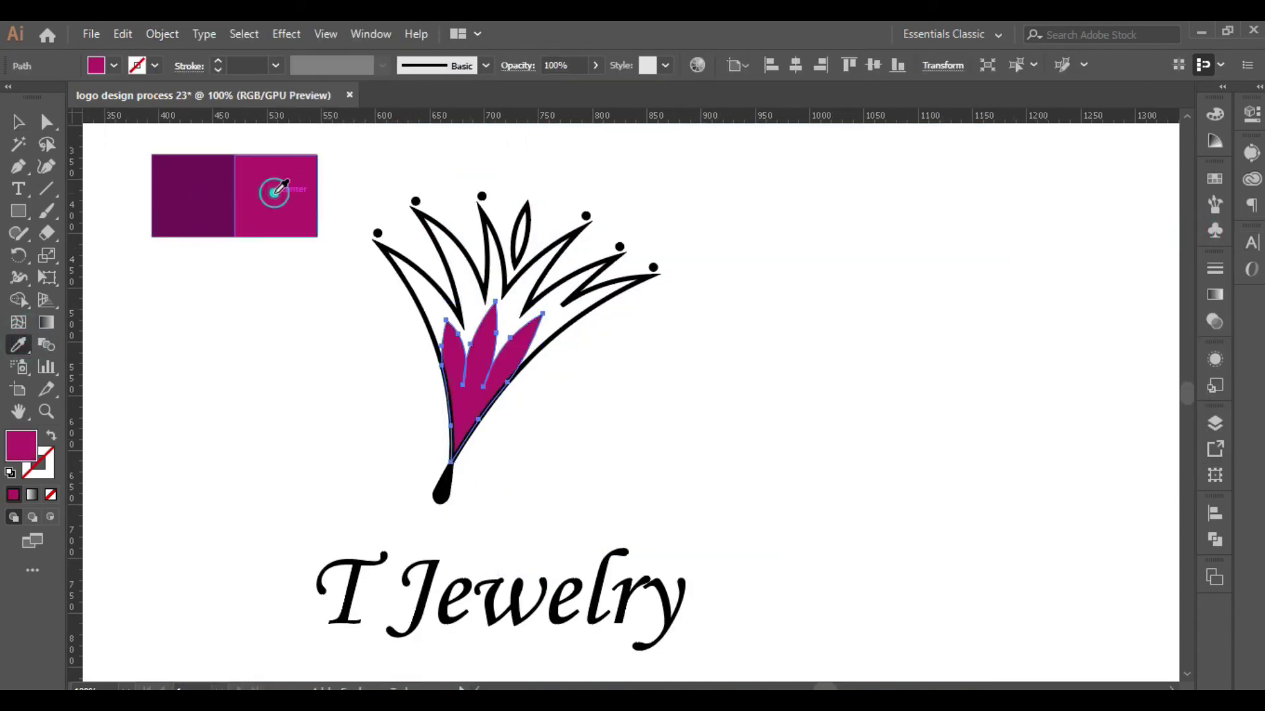
key(v)
click(266, 345)
- Ungroup the flower and group its six leaf-tip dots
click(379, 232)
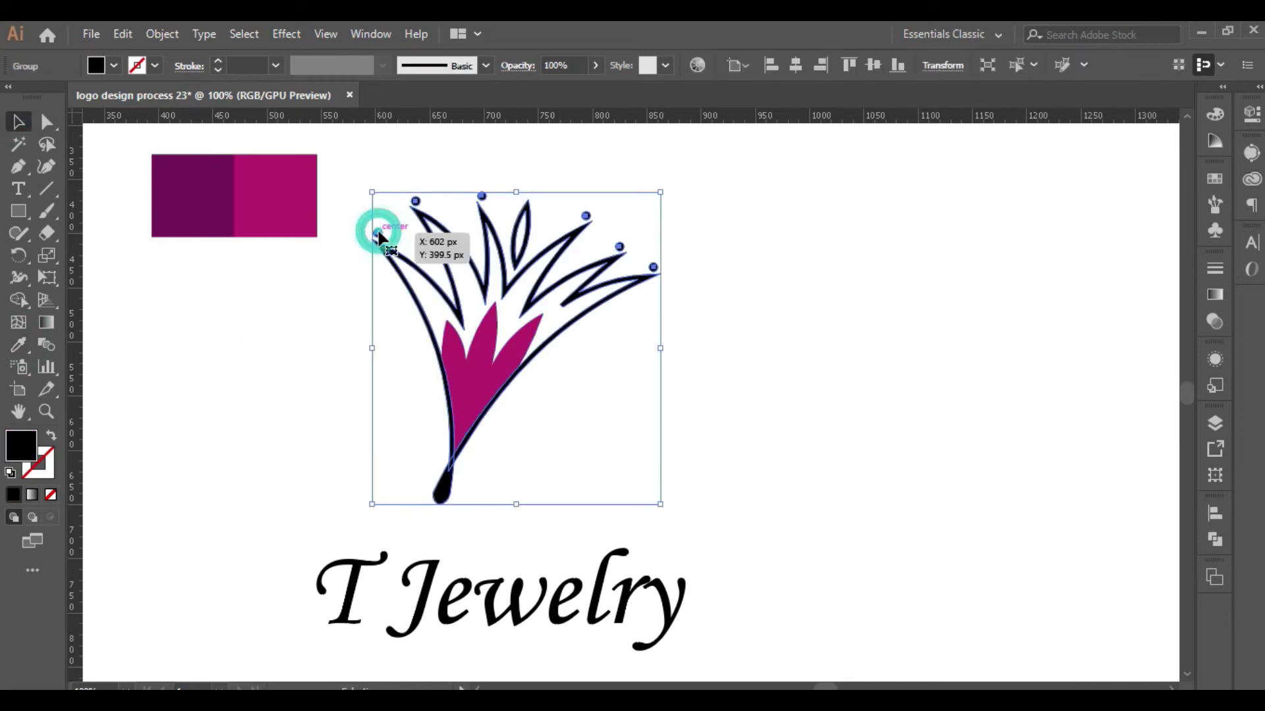
right_click(388, 238)
click(436, 386)
click(377, 233)
shift+click(415, 200)
shift+click(482, 195)
shift+click(585, 215)
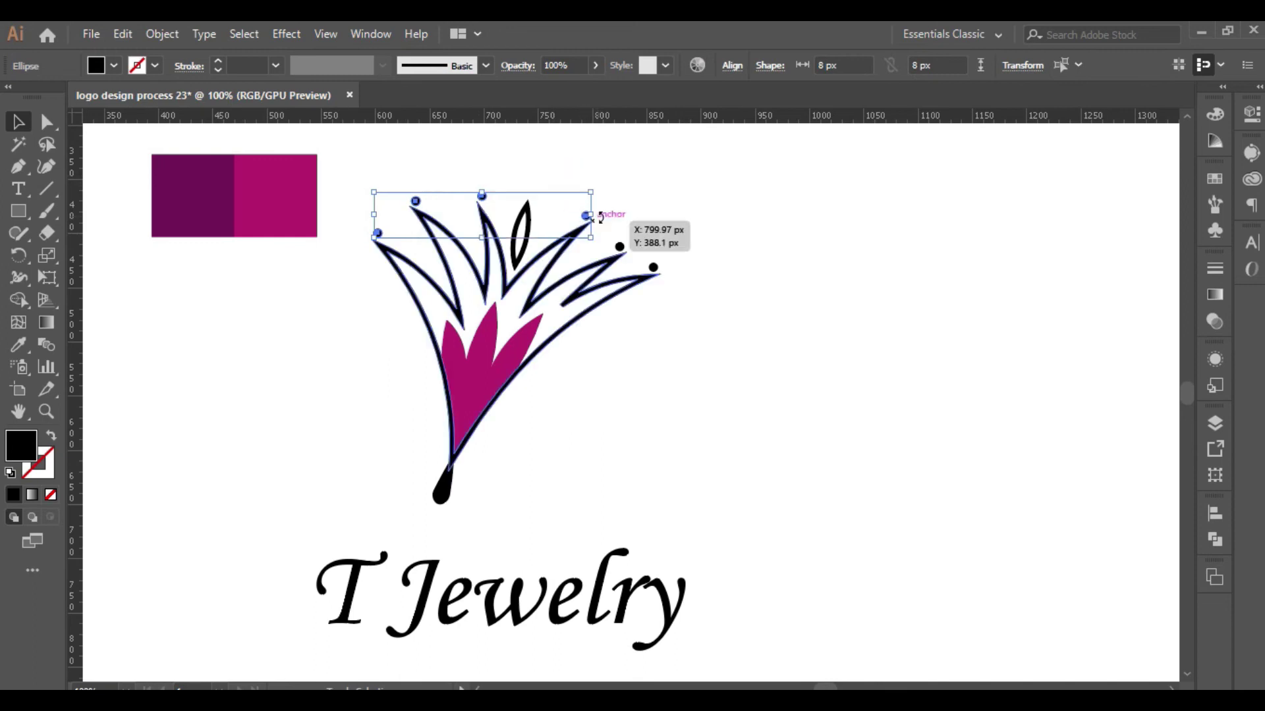
shift+click(621, 247)
shift+click(653, 267)
right_click(624, 227)
click(662, 339)
- Colour the tip dots magenta and the flower outline dark purple
click(18, 344)
click(248, 210)
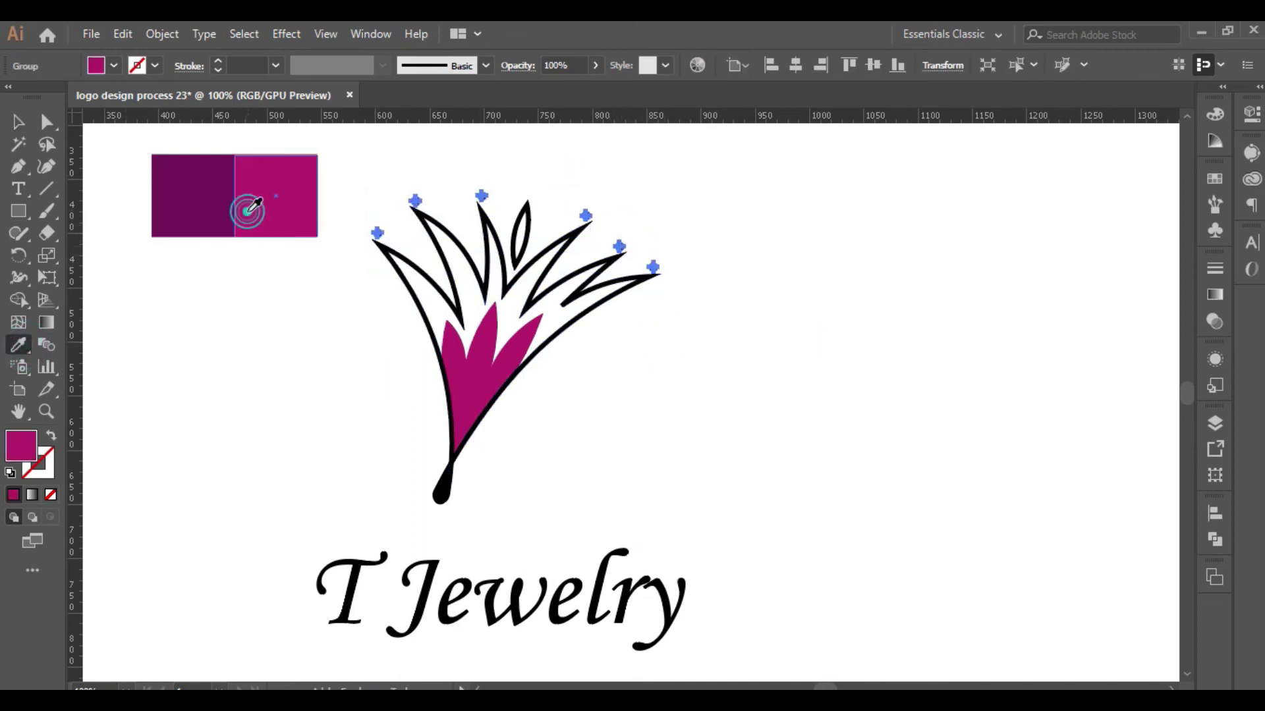
click(16, 125)
click(226, 285)
click(398, 272)
click(22, 343)
click(191, 214)
click(19, 122)
click(306, 367)
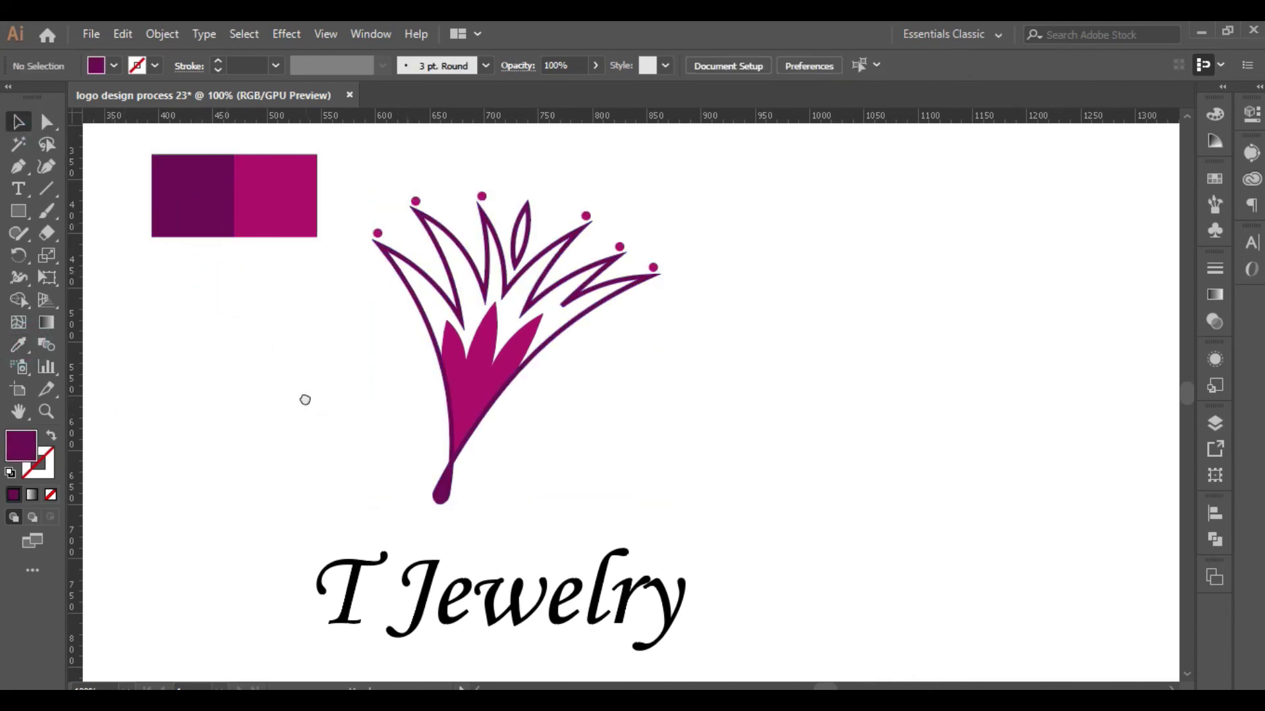
scroll(330, 487, down, 1)
- Eyedrop dark purple onto the T and magenta onto the letters of Jewelry
drag(294, 472, 366, 582)
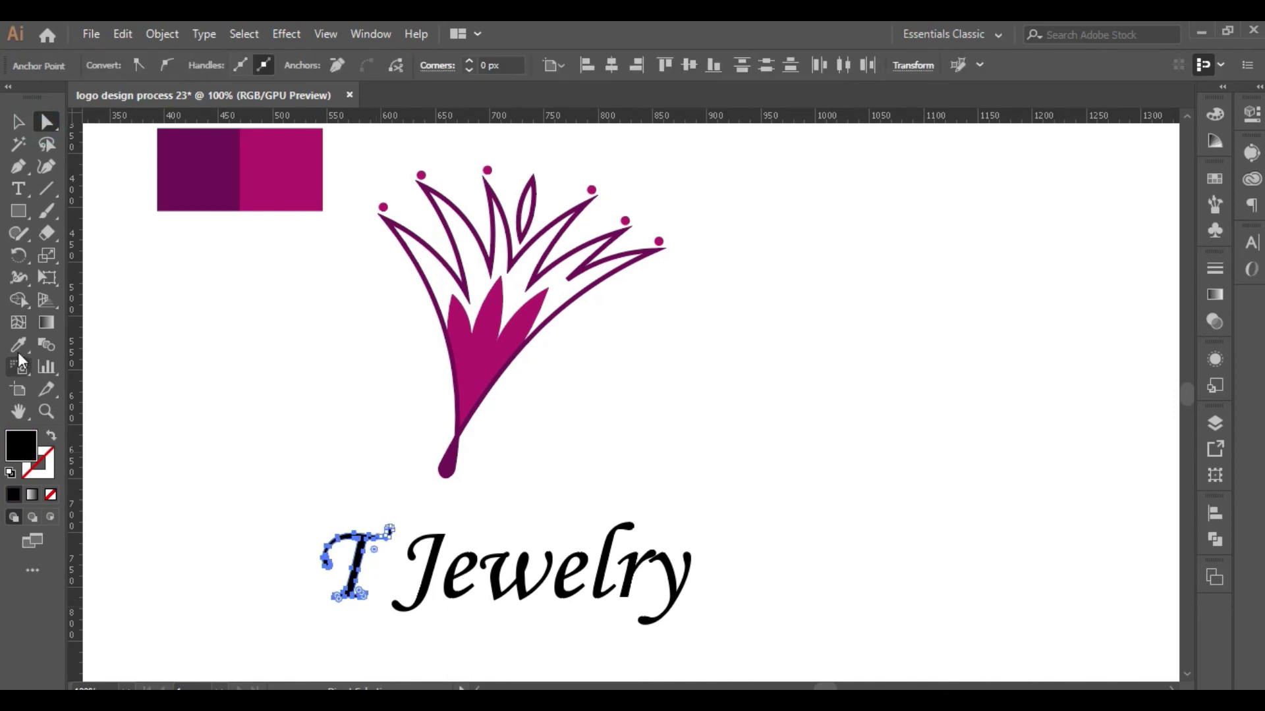
key(i)
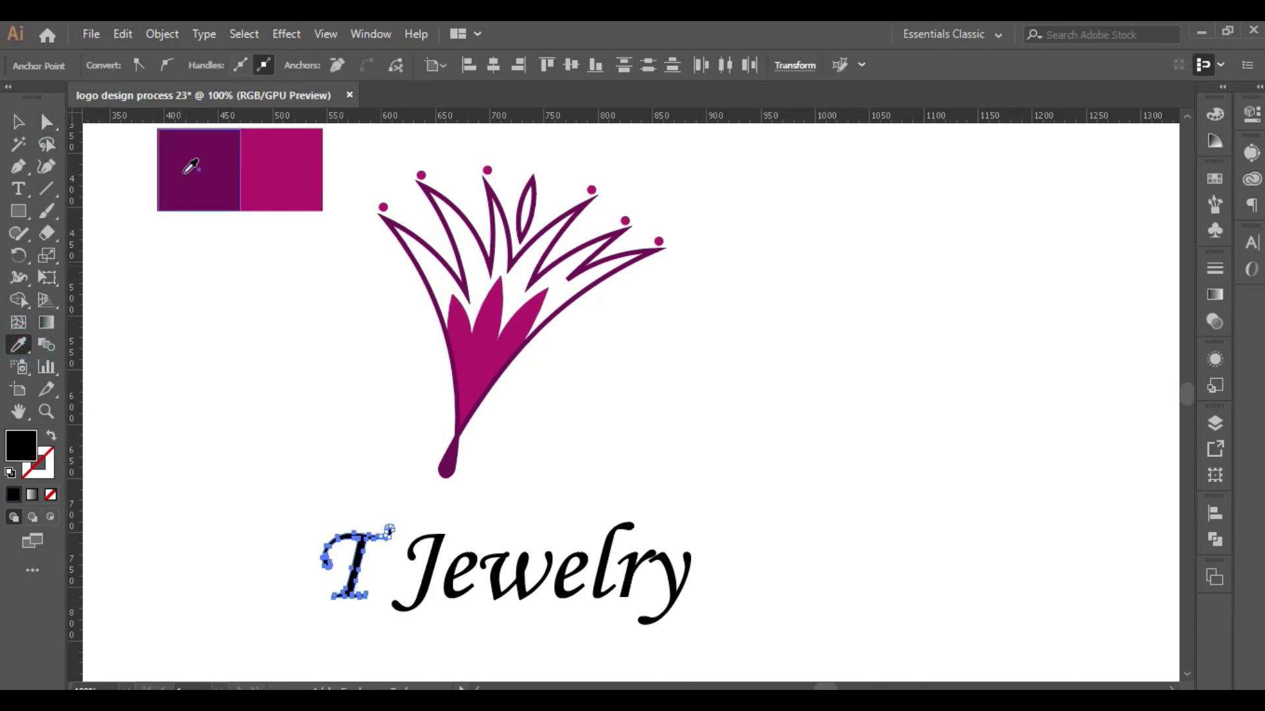
click(46, 125)
drag(383, 491, 685, 622)
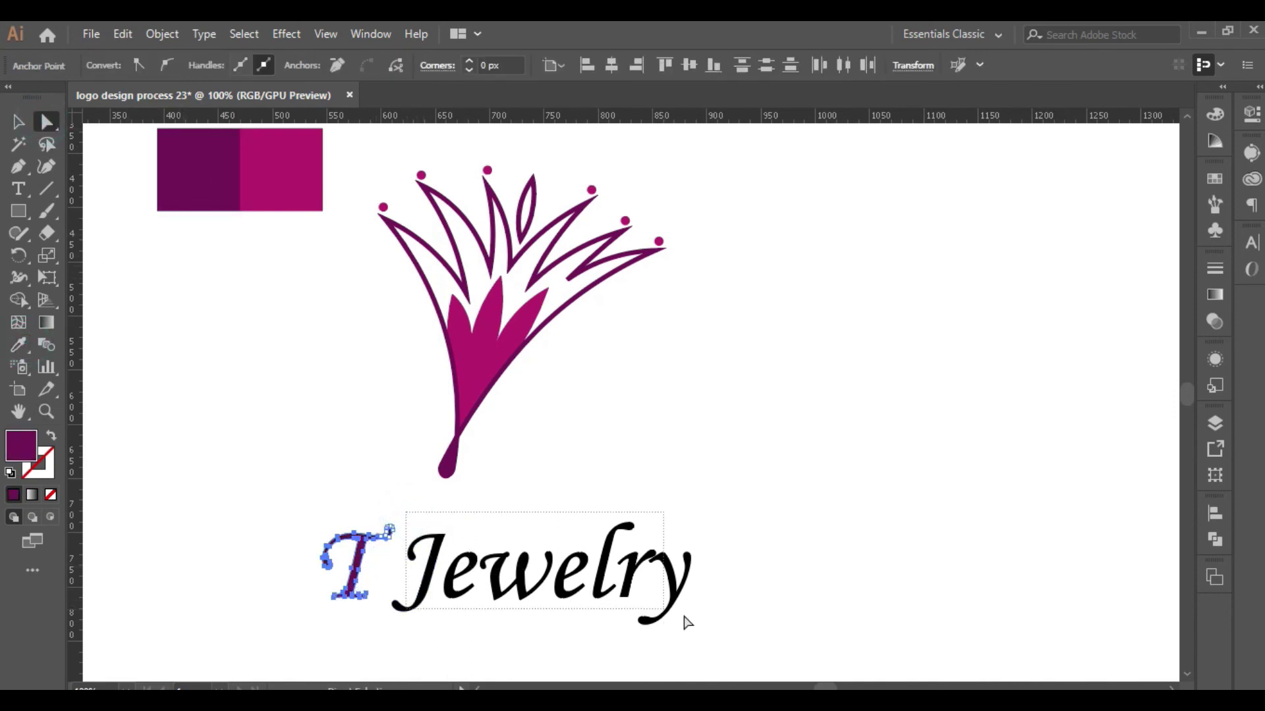
click(17, 344)
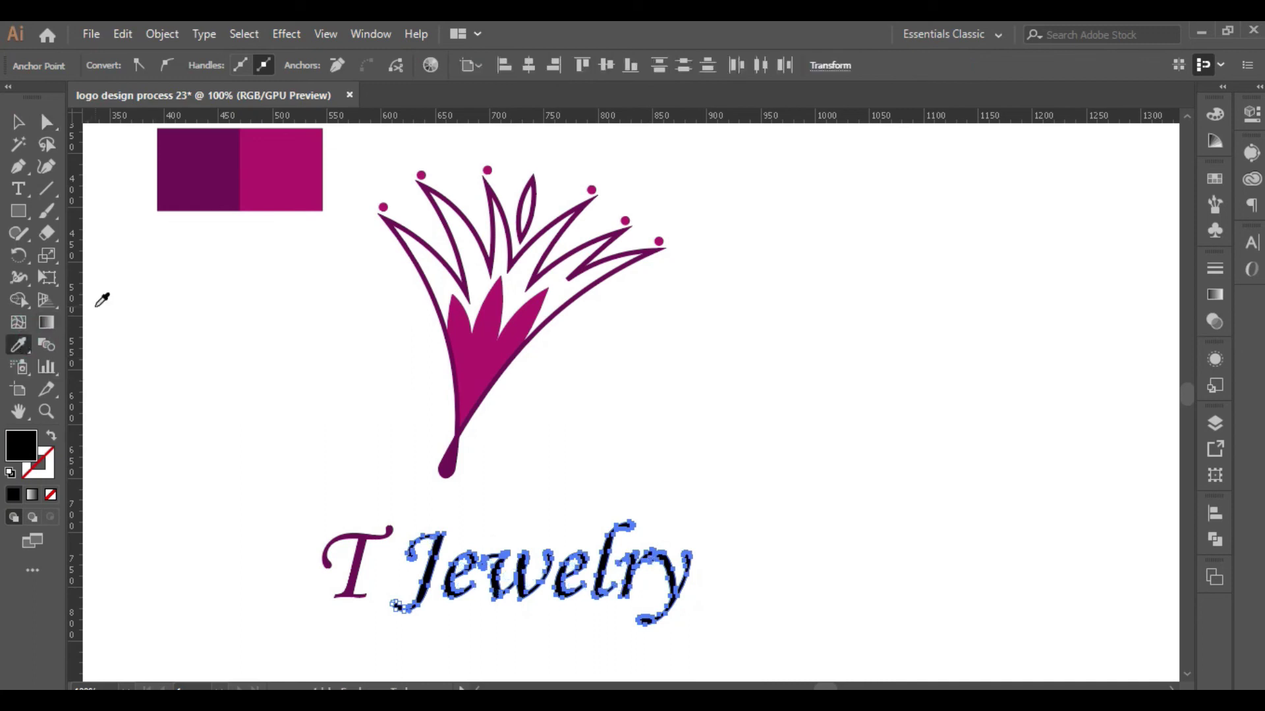
click(254, 175)
key(v)
click(298, 429)
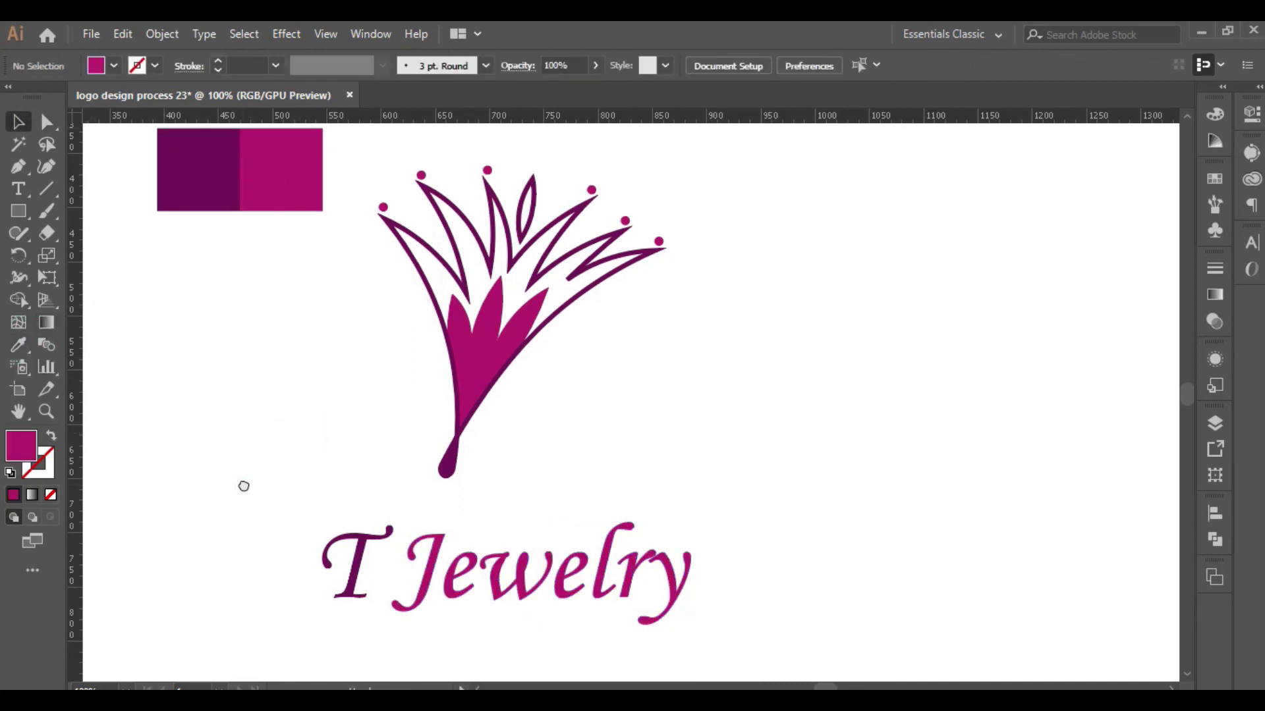
- Group the flower's parts into a single object
click(501, 318)
right_click(500, 318)
click(544, 431)
shift+click(490, 561)
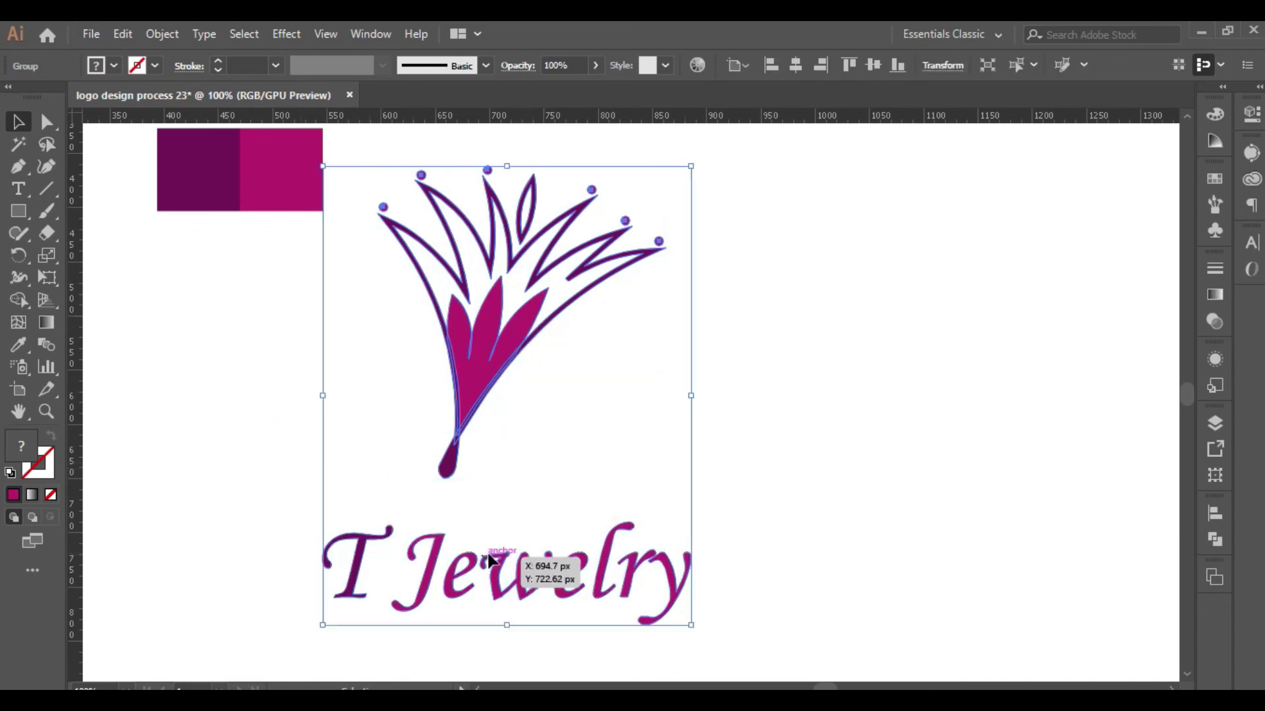
click(478, 336)
drag(662, 151, 666, 198)
scroll(500, 329, down, 2)
click(337, 335)
- Duplicate the logo and regroup the copy with the text beside the flower
drag(452, 481, 195, 257)
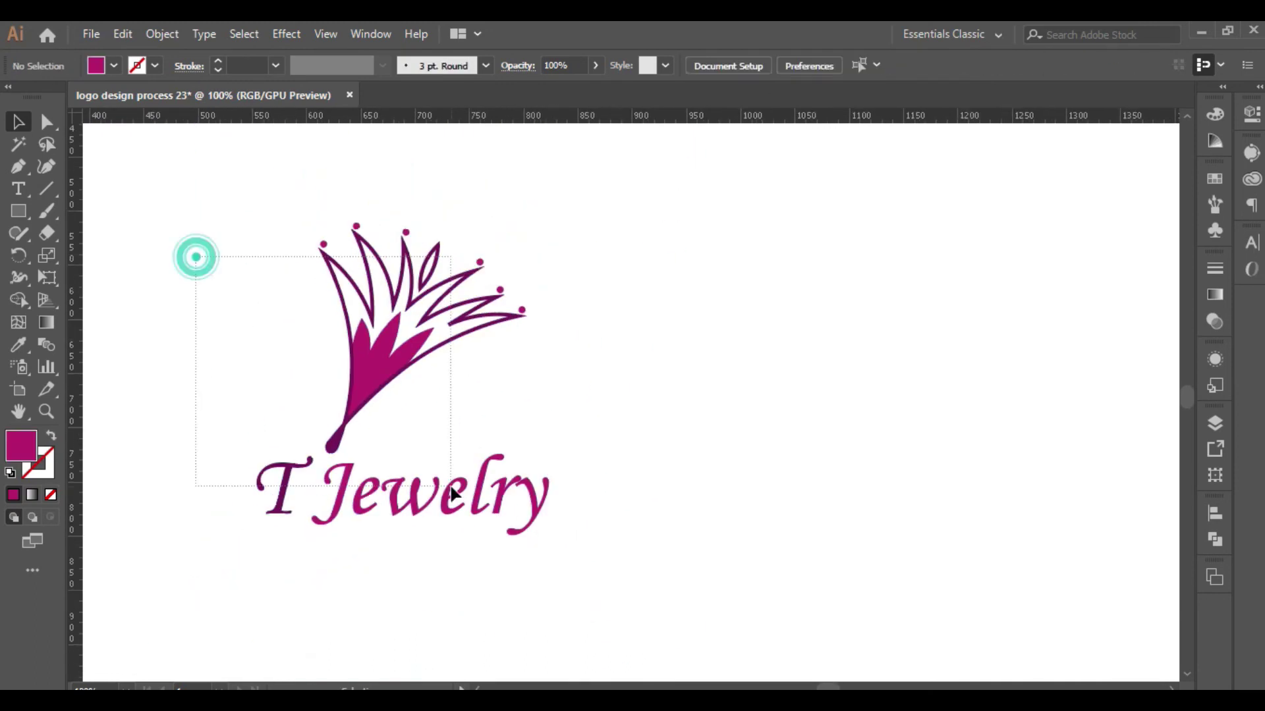
drag(329, 395, 658, 408)
drag(780, 468, 759, 492)
right_click(759, 493)
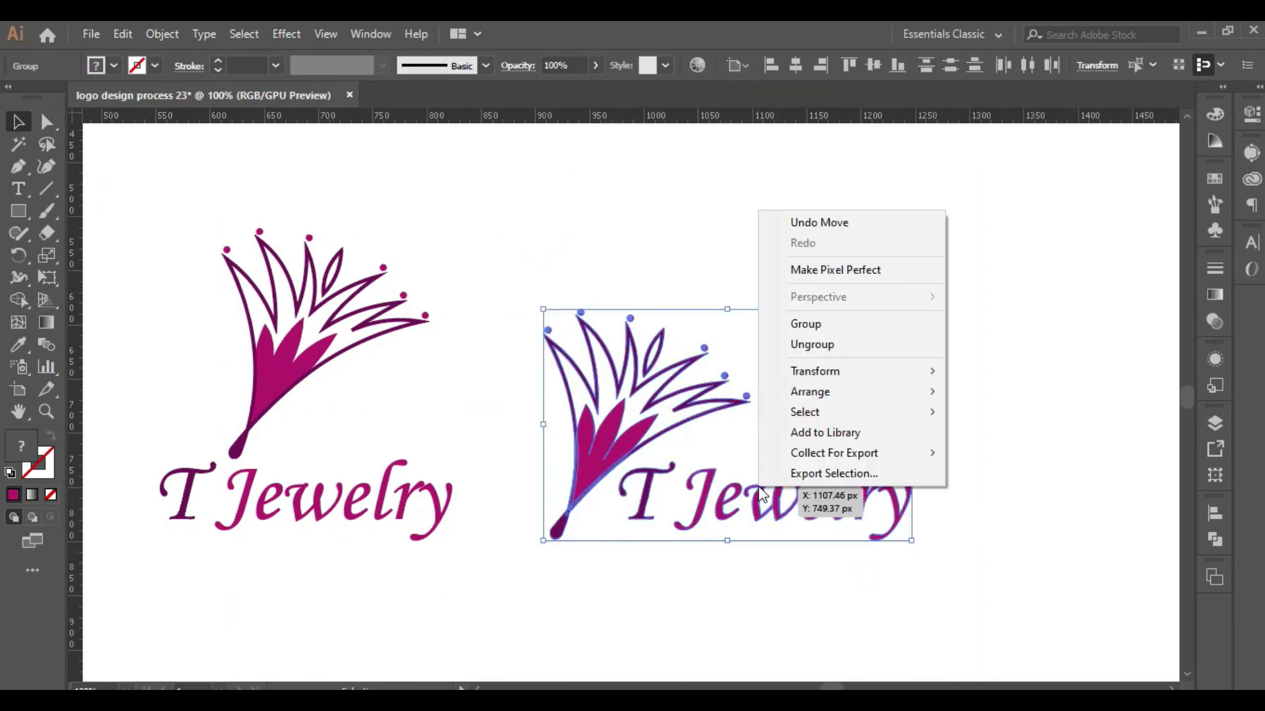
click(798, 327)
click(764, 428)
- Align both logo variations on vertical centres and enlarge them proportionally
drag(181, 341, 751, 521)
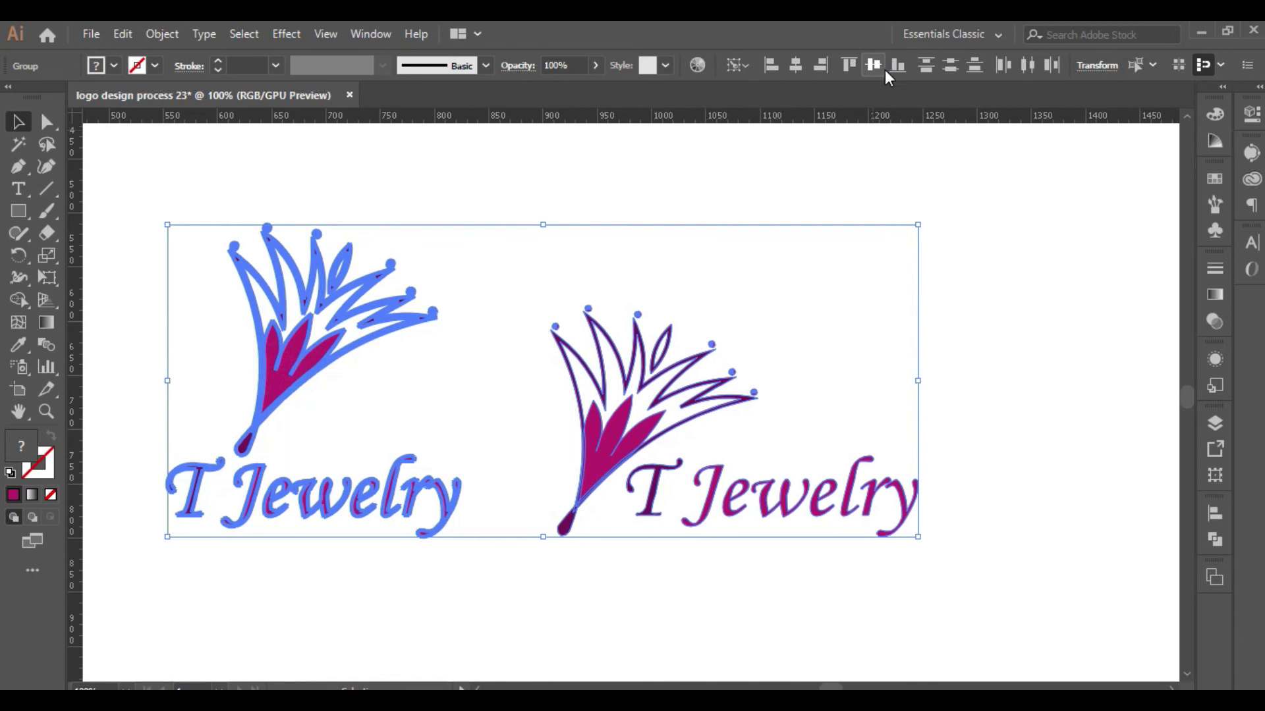
click(873, 64)
click(500, 346)
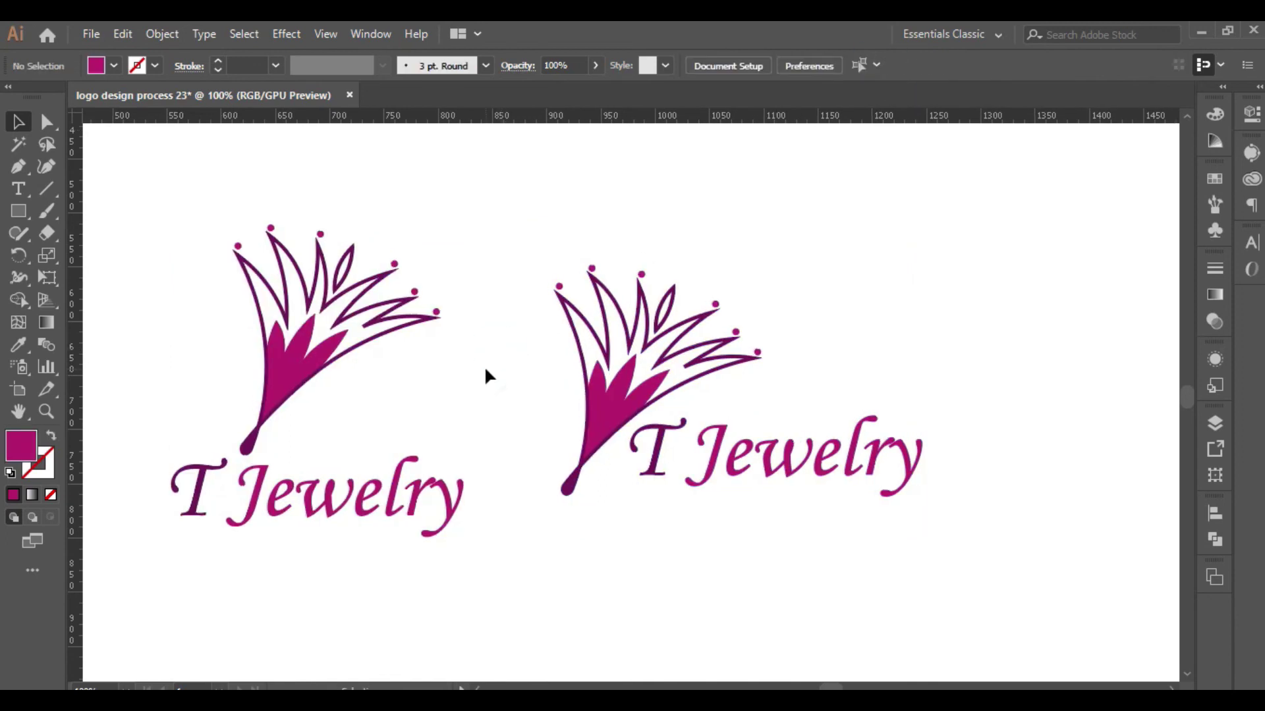
drag(484, 365, 545, 377)
scroll(546, 378, up, 2)
scroll(546, 377, down, 2)
click(396, 369)
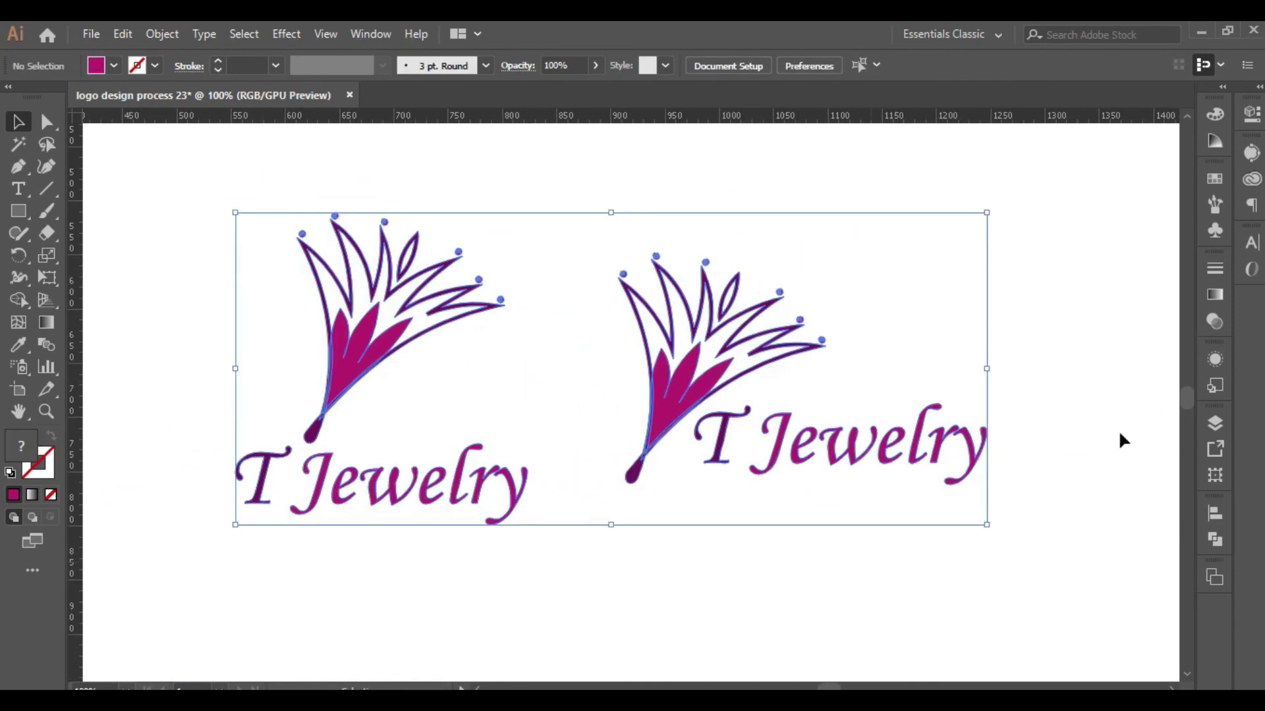
drag(994, 369, 1051, 360)
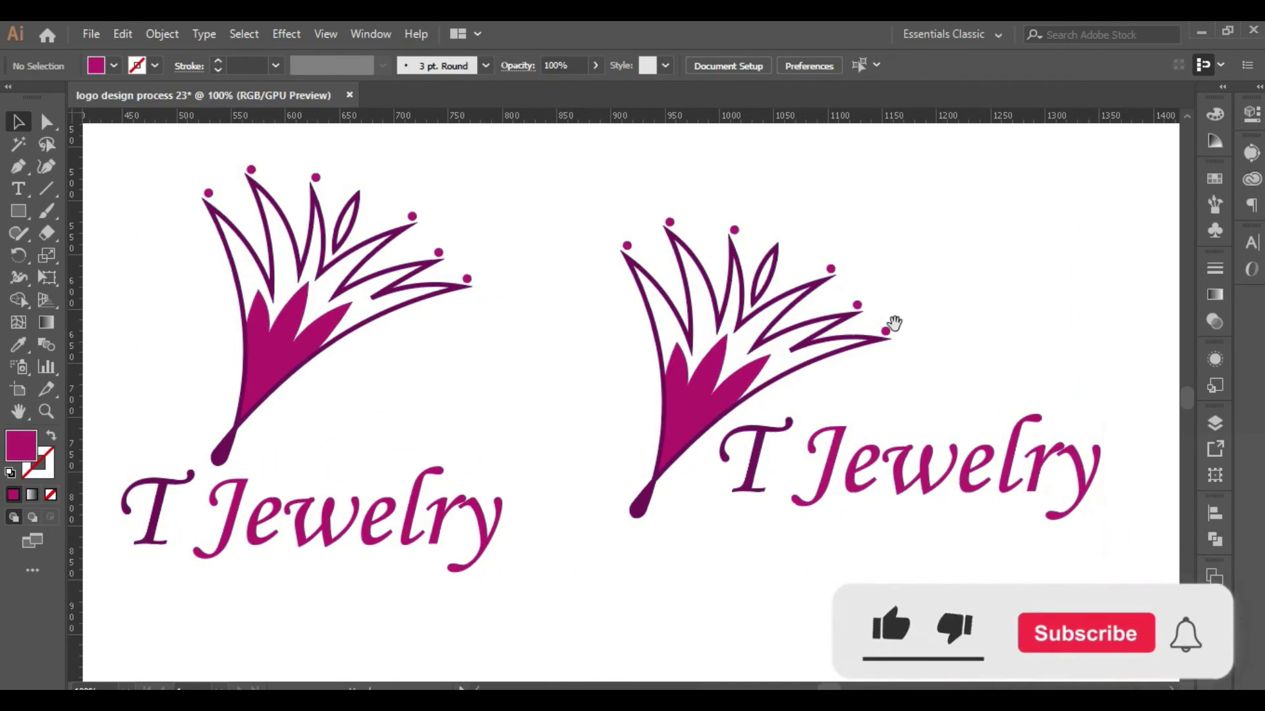